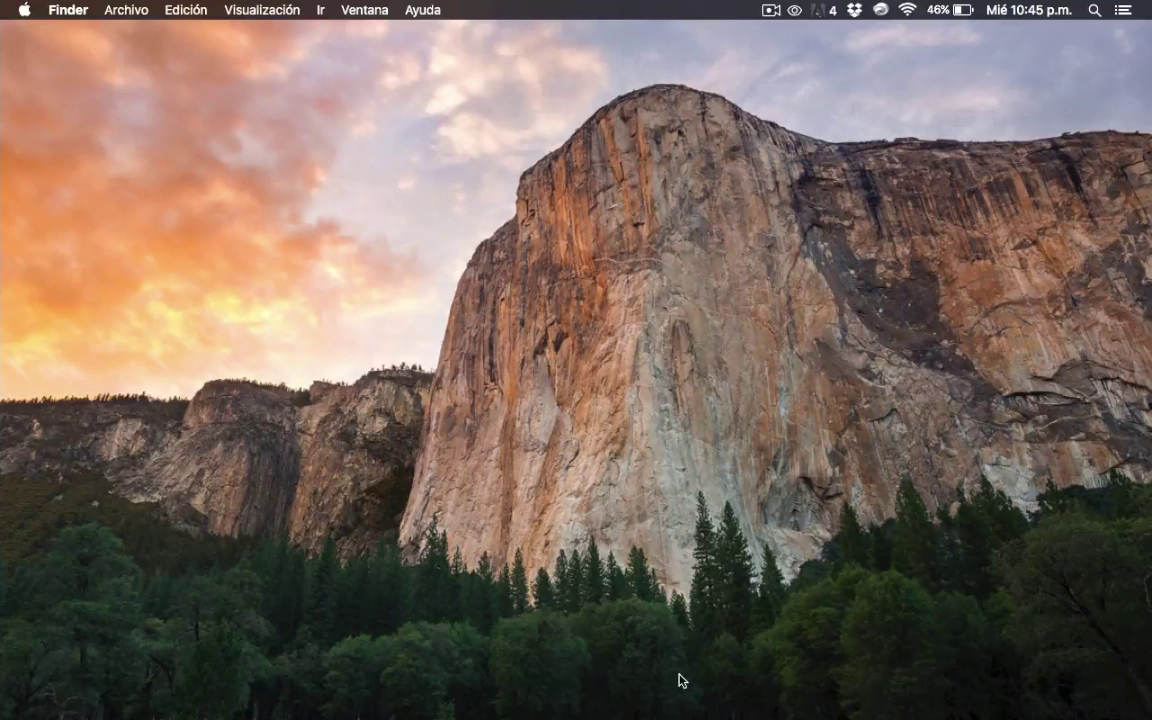
- Restore the minimized Photoshop window from the Dock
{"action": "mouse_move", "coordinate": [679, 715]}
{"action": "left_click", "coordinate": [1066, 702]}
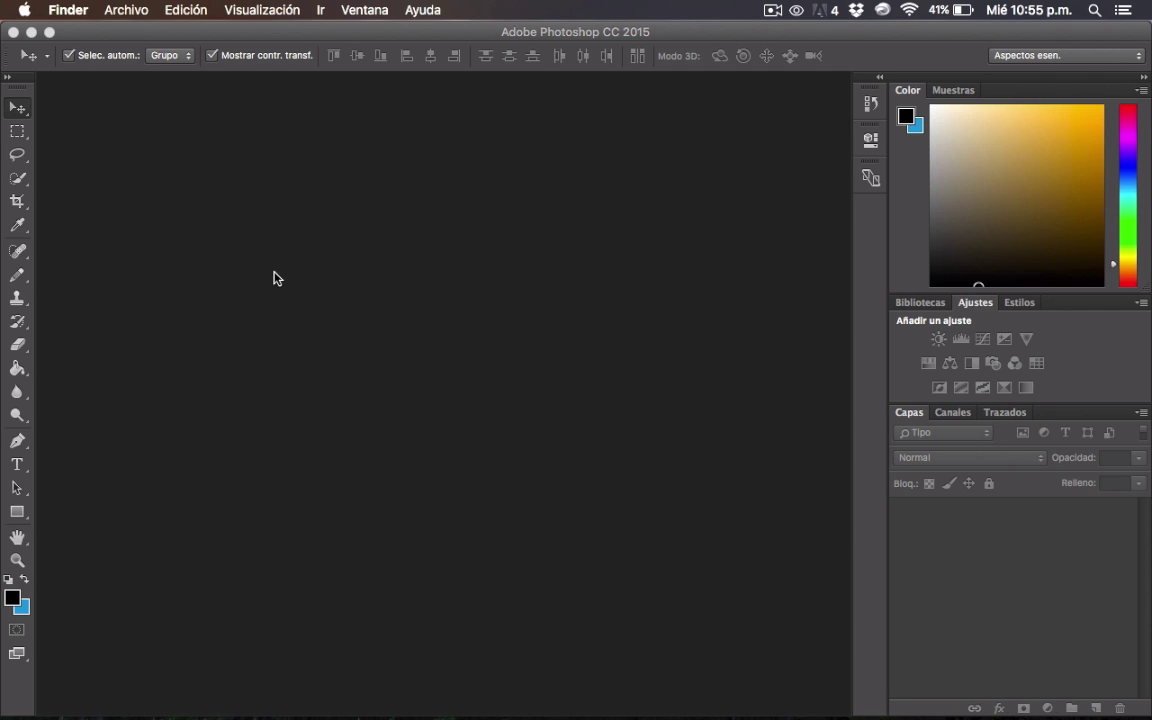
- Activate Photoshop and minimize its empty window to the Dock
{"action": "left_click", "coordinate": [240, 185]}
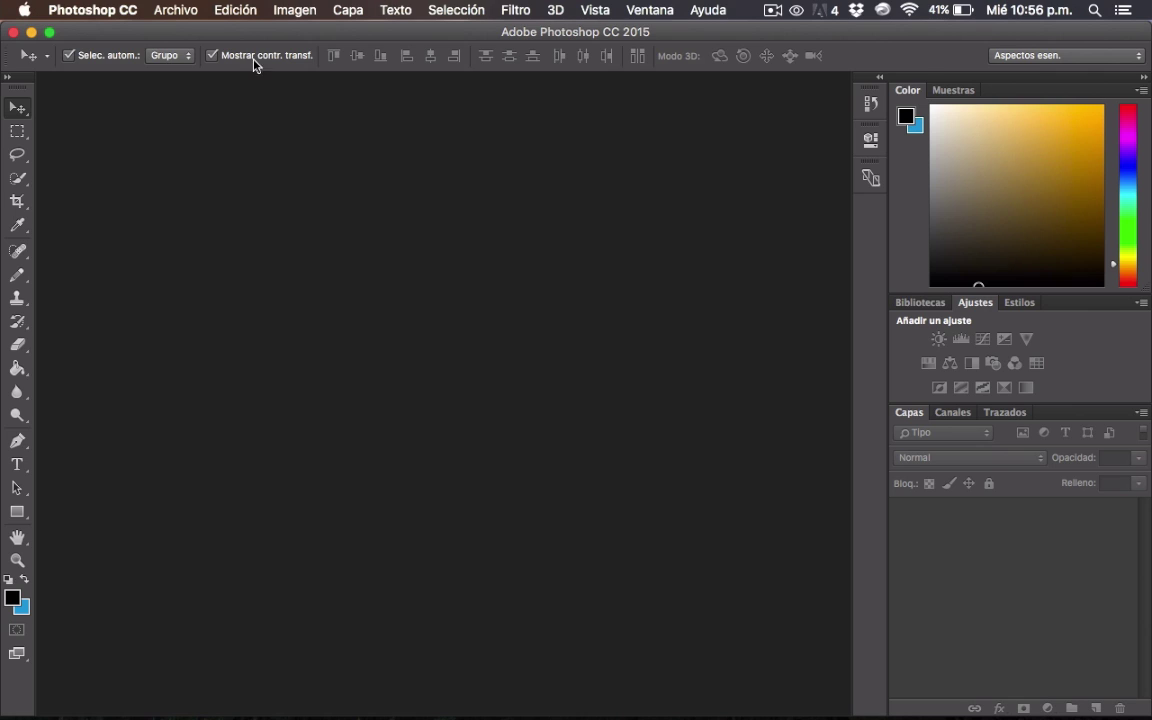
{"action": "left_click", "coordinate": [31, 33]}
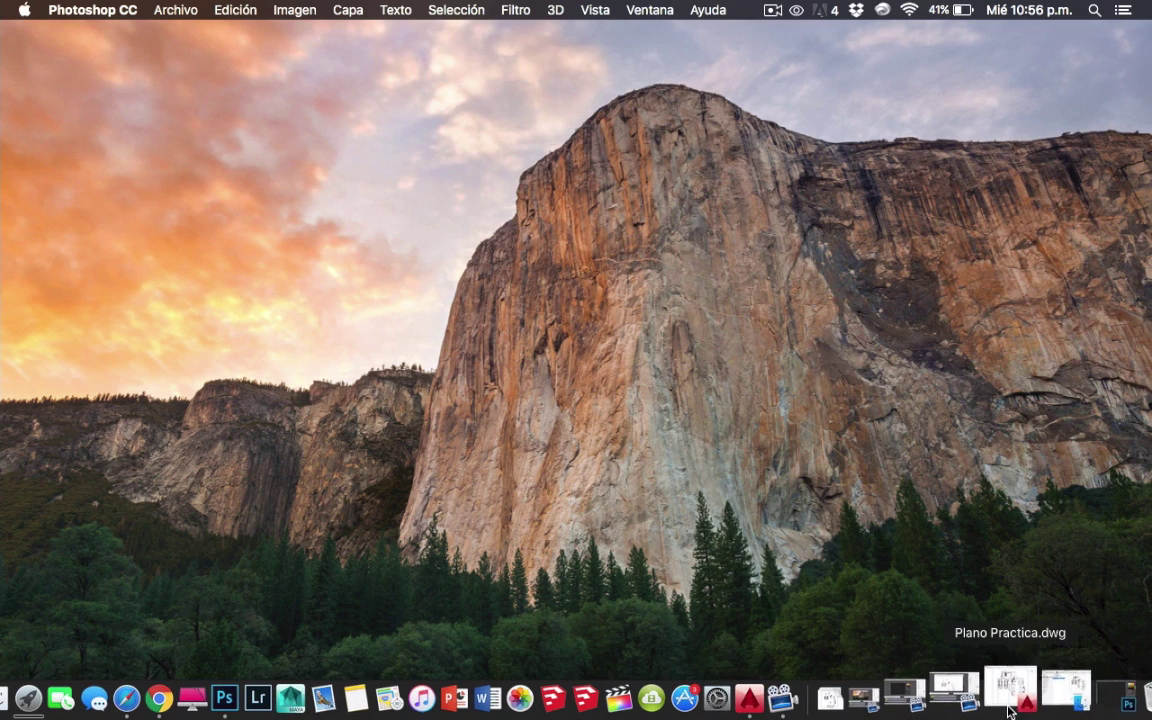
- Restore Plano Practica.dwg and toggle the Mobiliario and Plano layers, leaving both visible
{"action": "left_click", "coordinate": [1008, 695]}
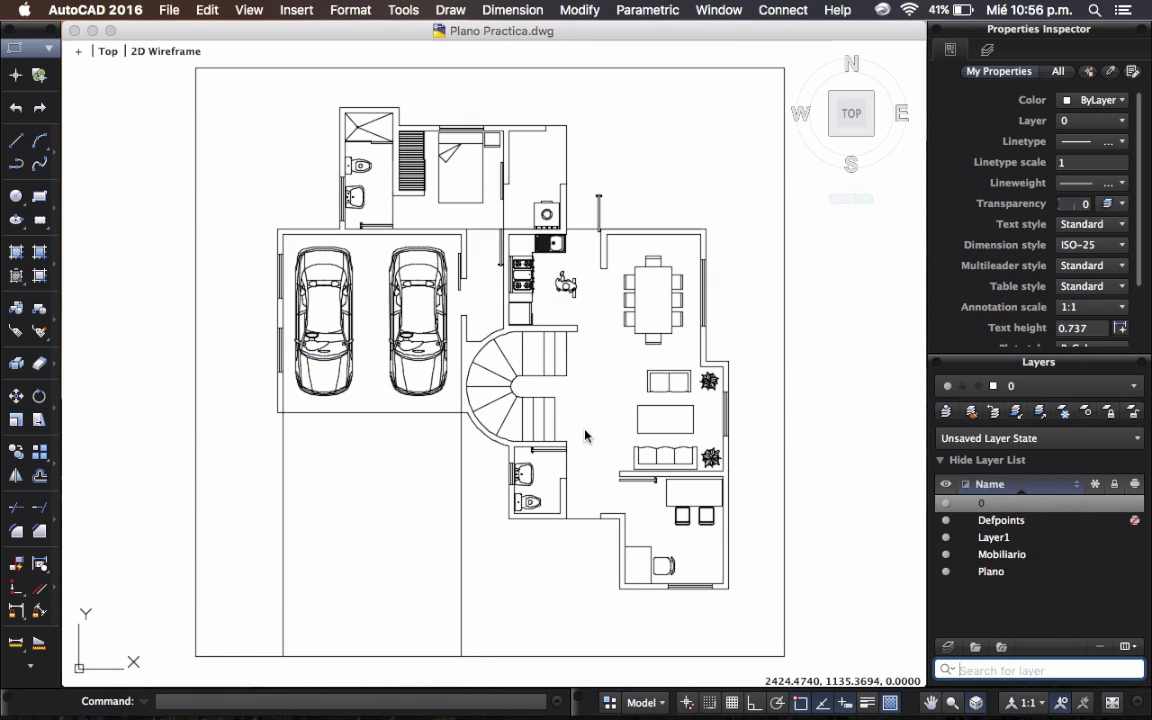
{"action": "left_click", "coordinate": [946, 558]}
{"action": "left_click", "coordinate": [946, 556]}
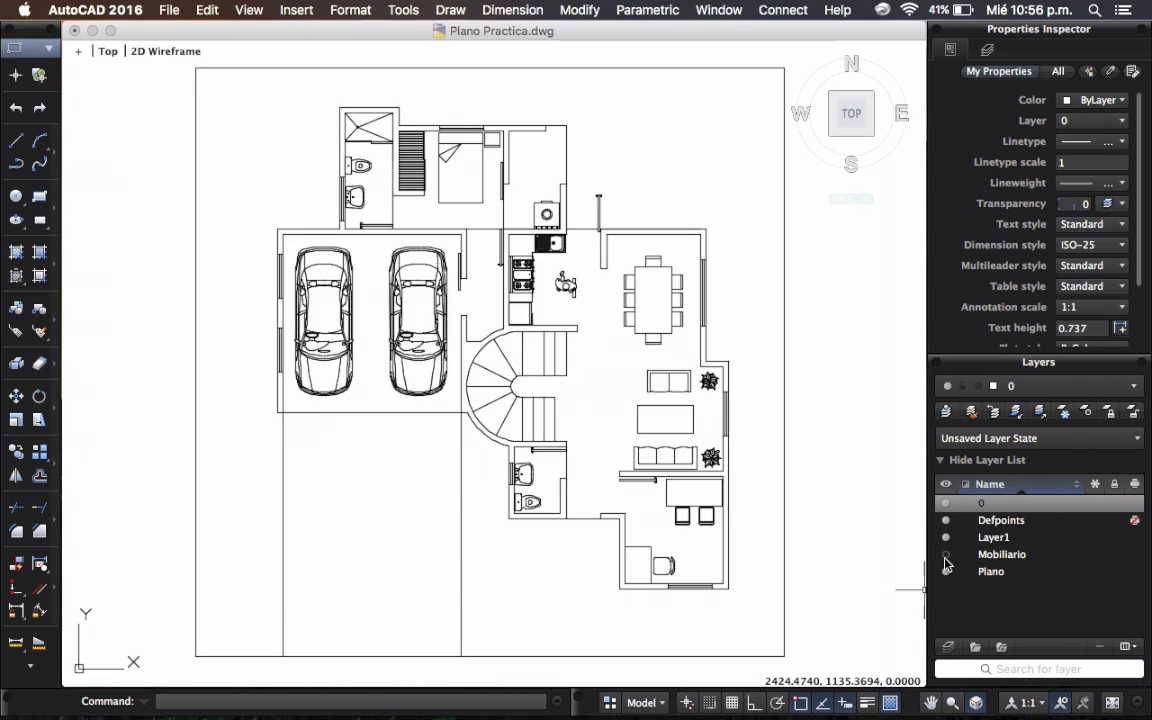
{"action": "left_click", "coordinate": [946, 556]}
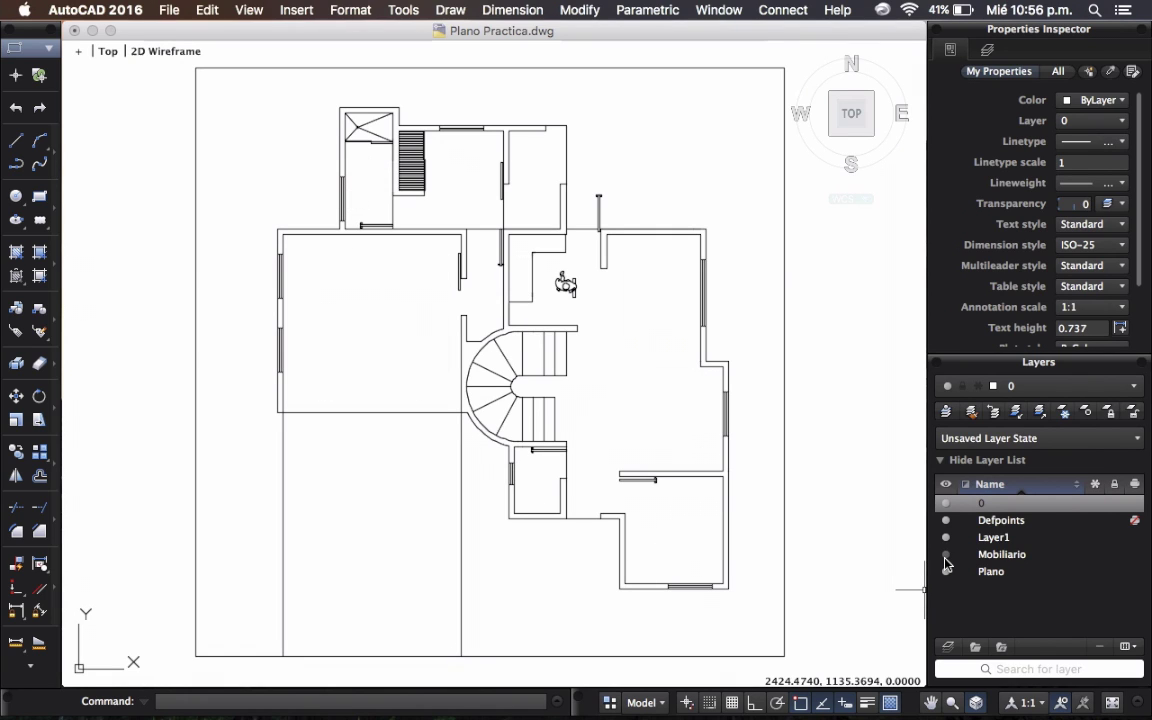
{"action": "left_click", "coordinate": [946, 556]}
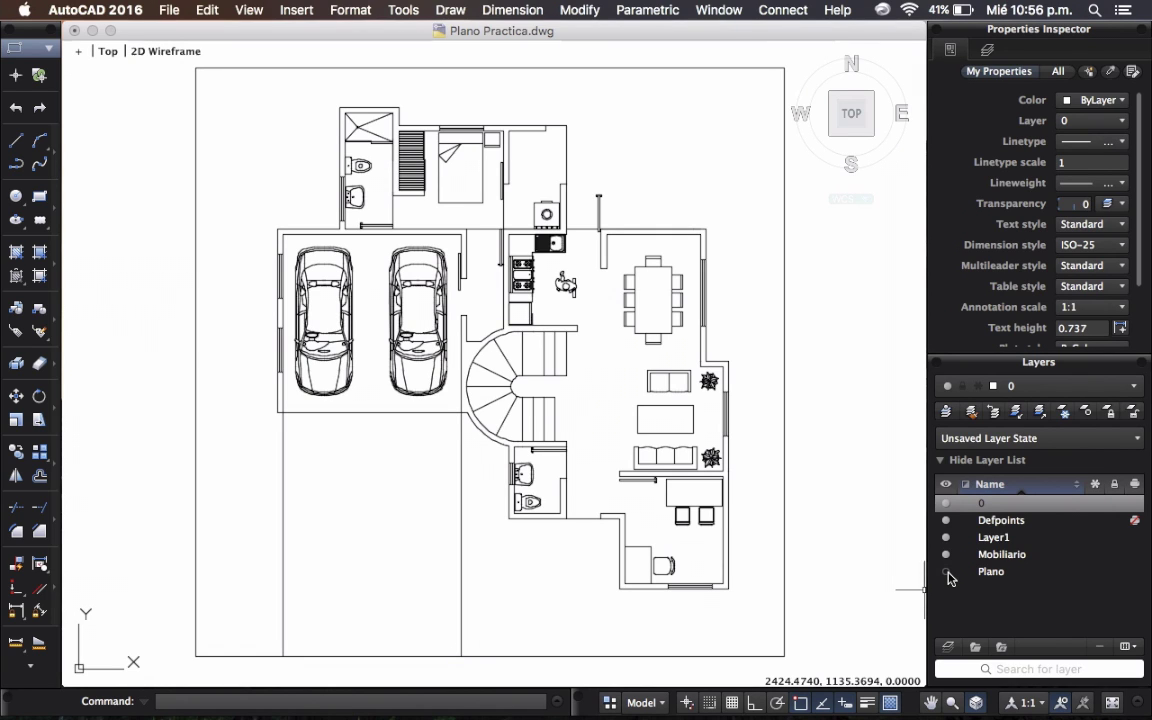
{"action": "left_click", "coordinate": [947, 572]}
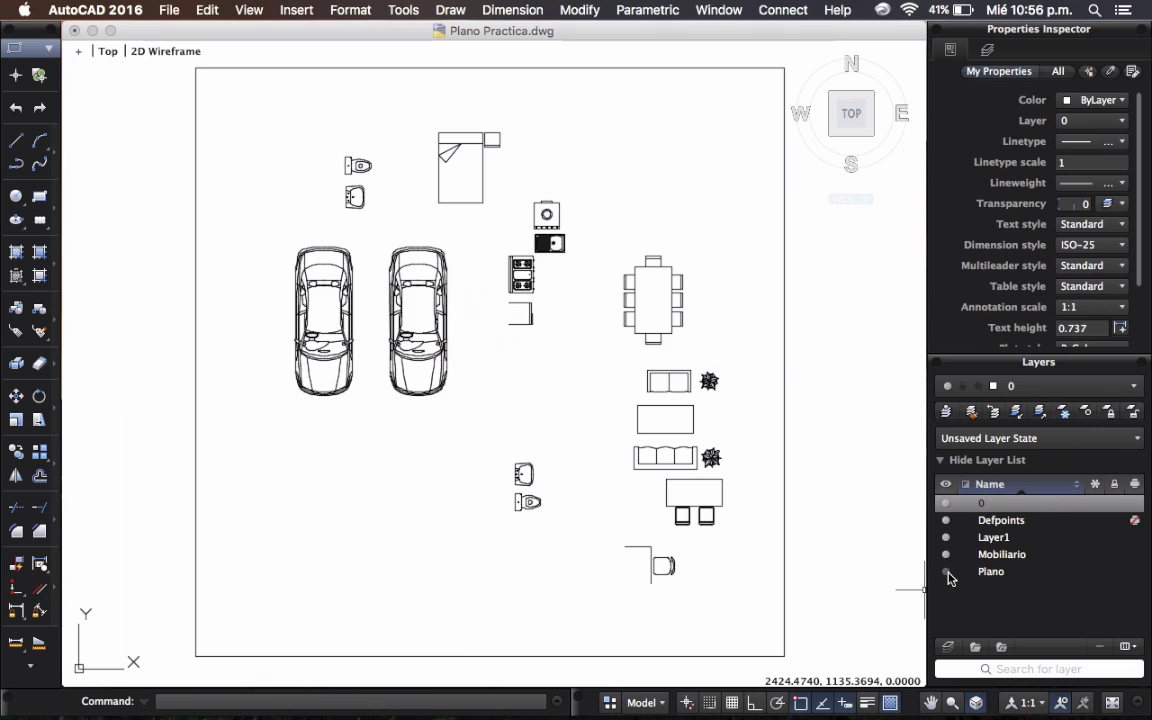
{"action": "left_click", "coordinate": [947, 572]}
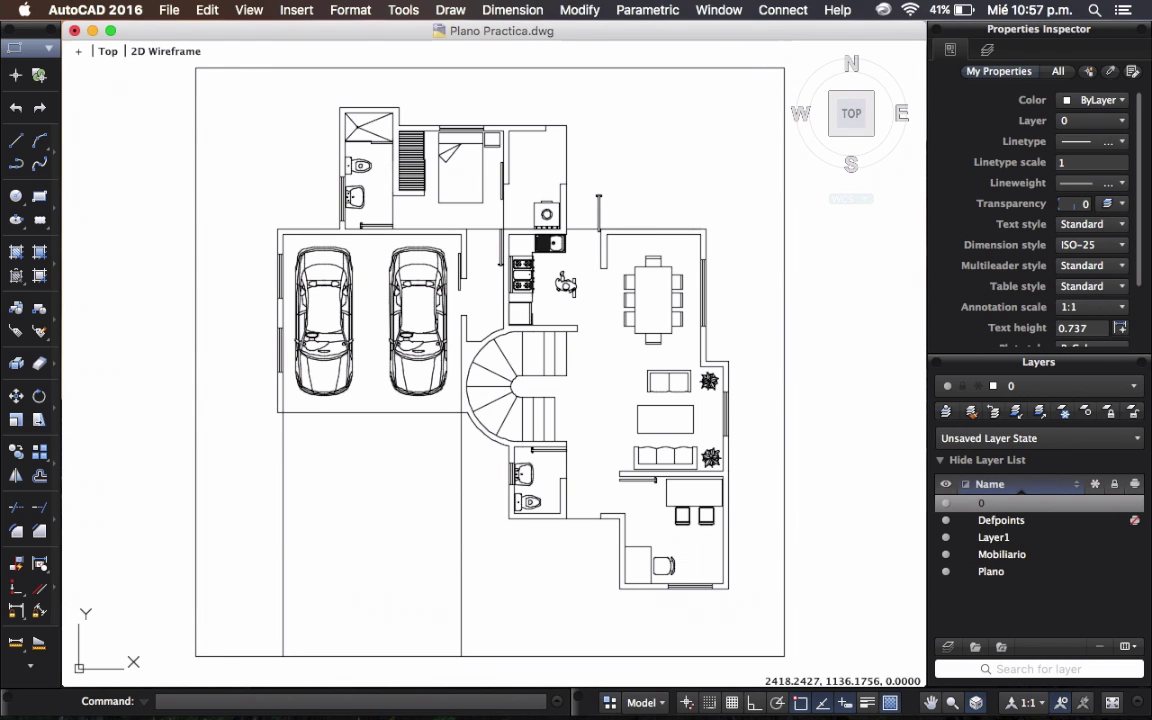
- Set the floor plan's print to landscape orientation and preview the plot
{"action": "key", "text": "super+p"}
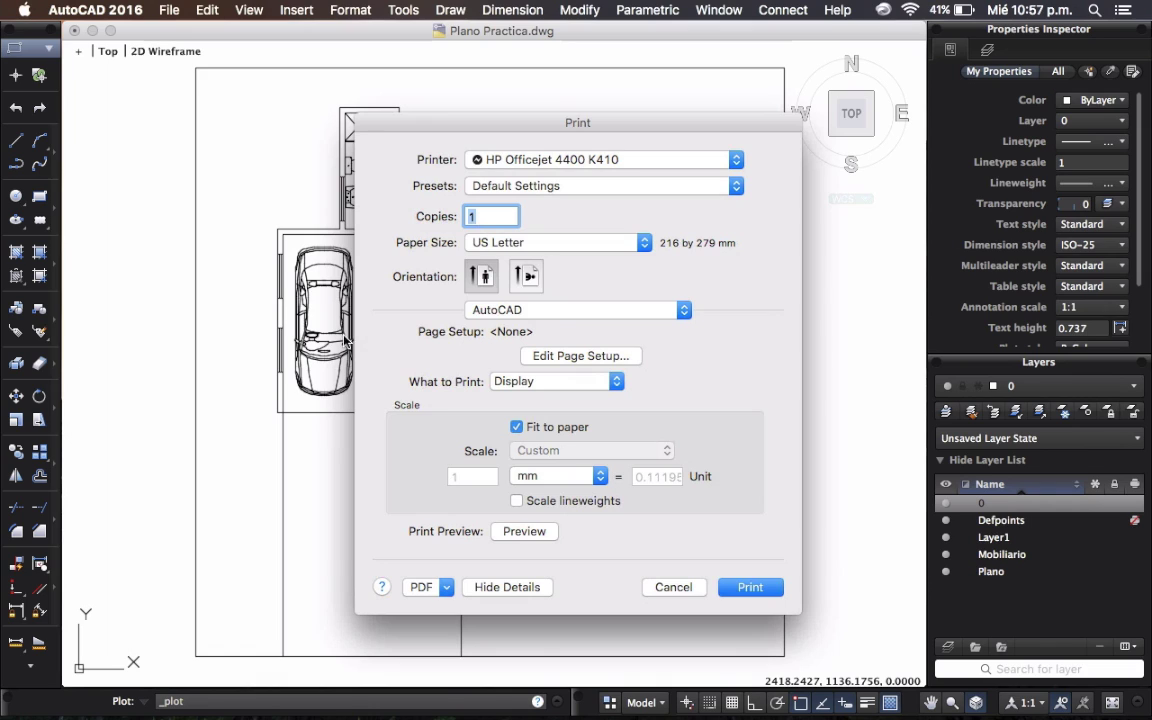
{"action": "left_click", "coordinate": [530, 277]}
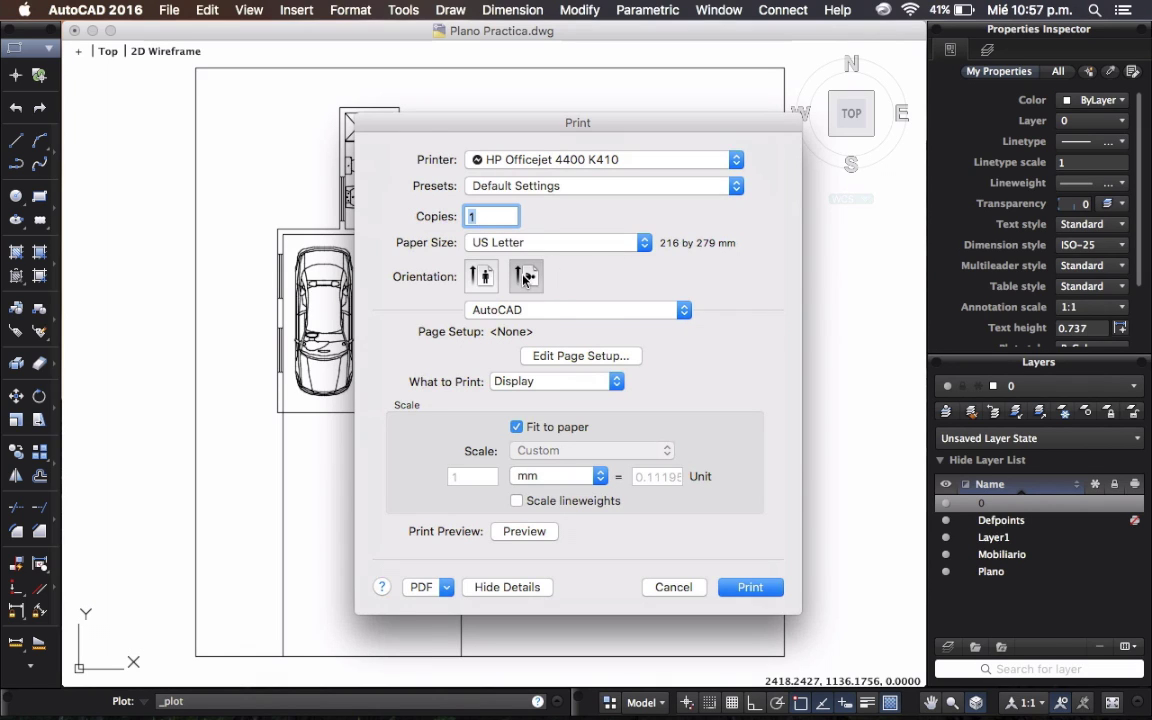
{"action": "left_click", "coordinate": [505, 533]}
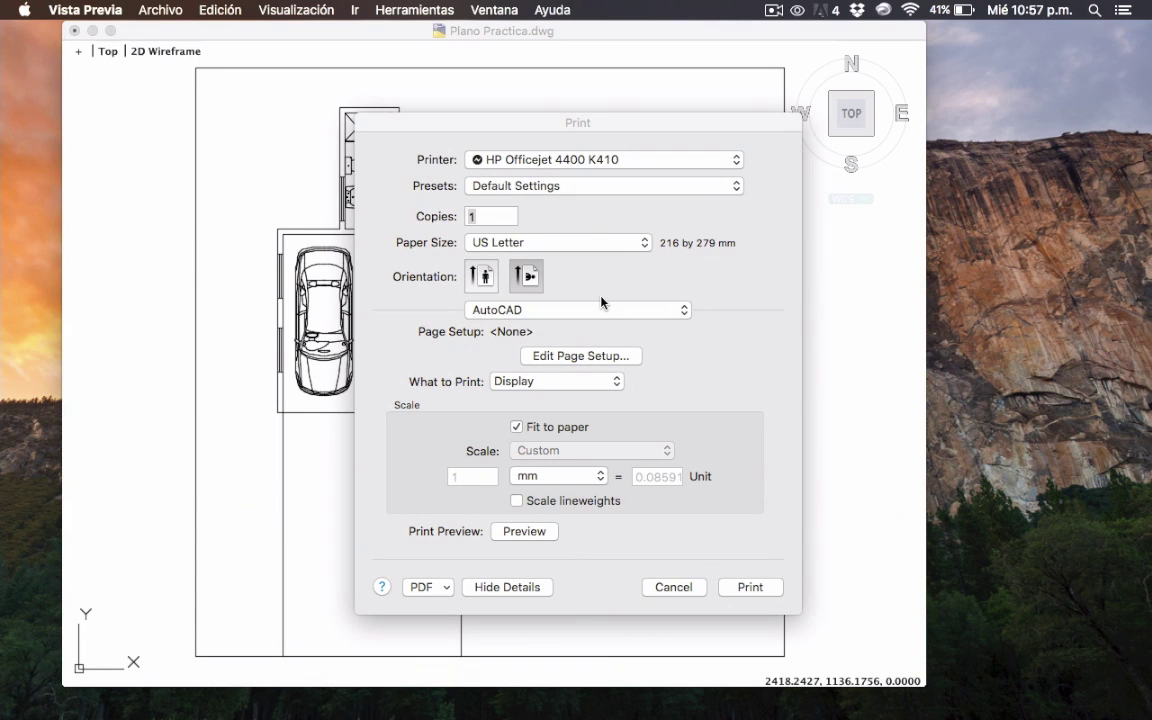
- Zoom out to view the whole preview PDF page, then close Preview
{"action": "key", "text": "super+minus"}
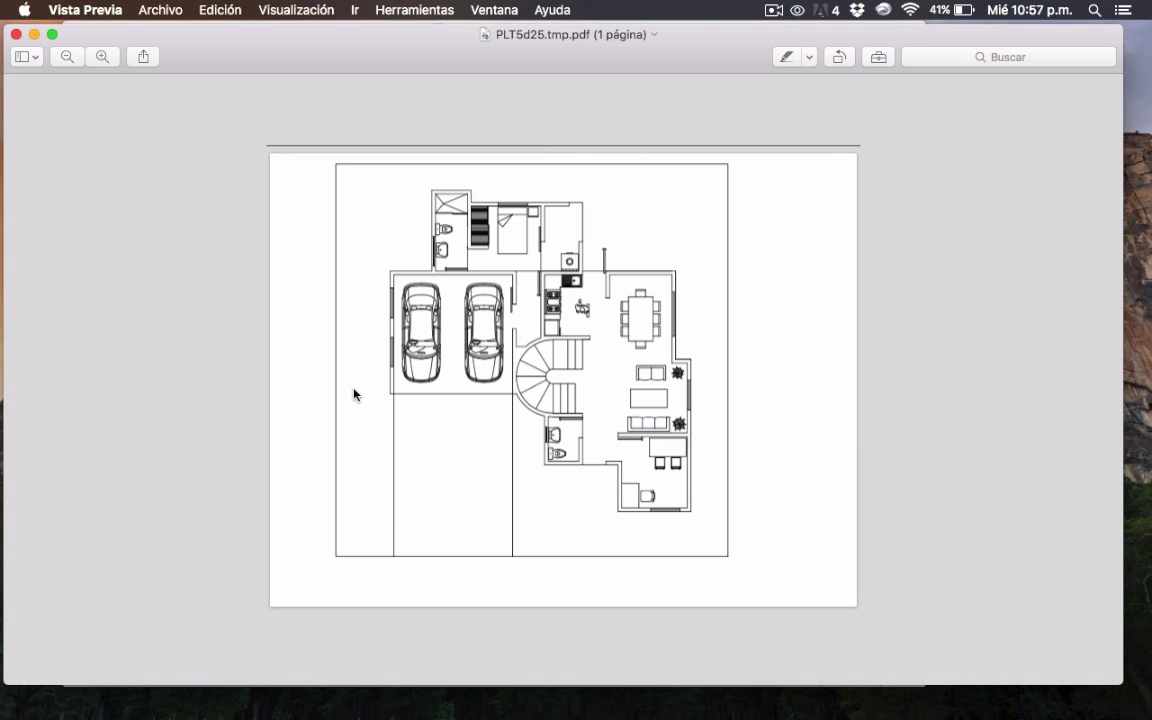
{"action": "left_click", "coordinate": [16, 35]}
- Cancel printing, hide the Mobiliario layer, and set up a landscape print of the walls
{"action": "left_click", "coordinate": [671, 588]}
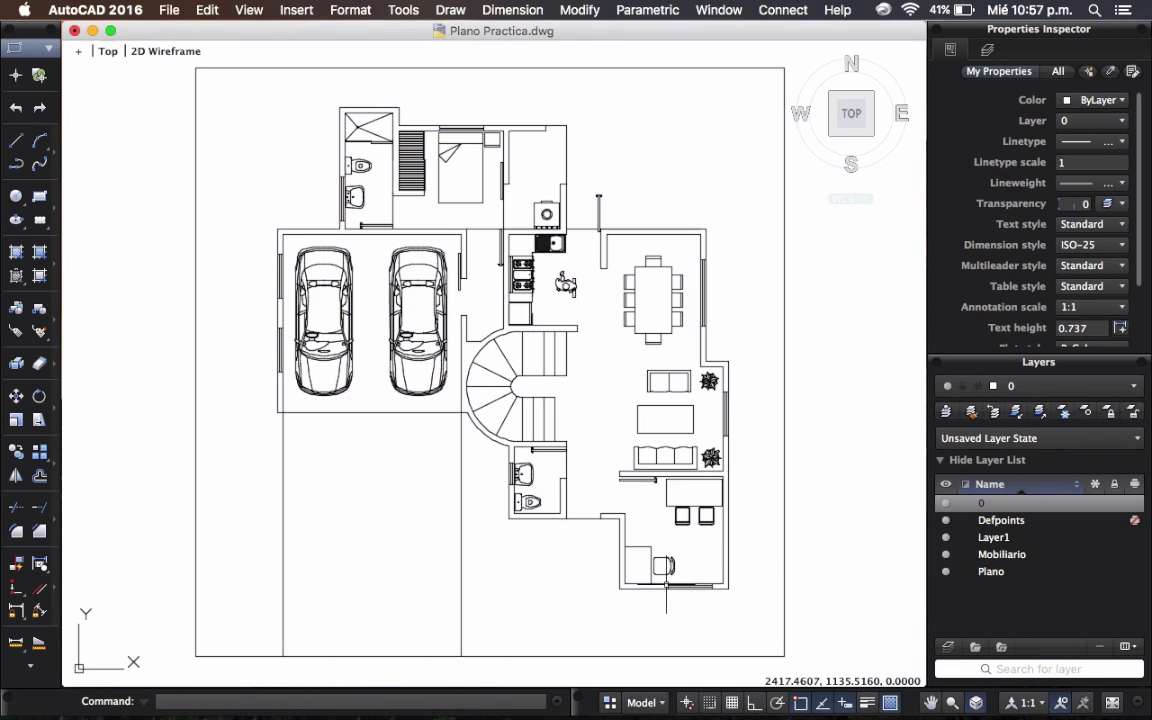
{"action": "left_click", "coordinate": [946, 554]}
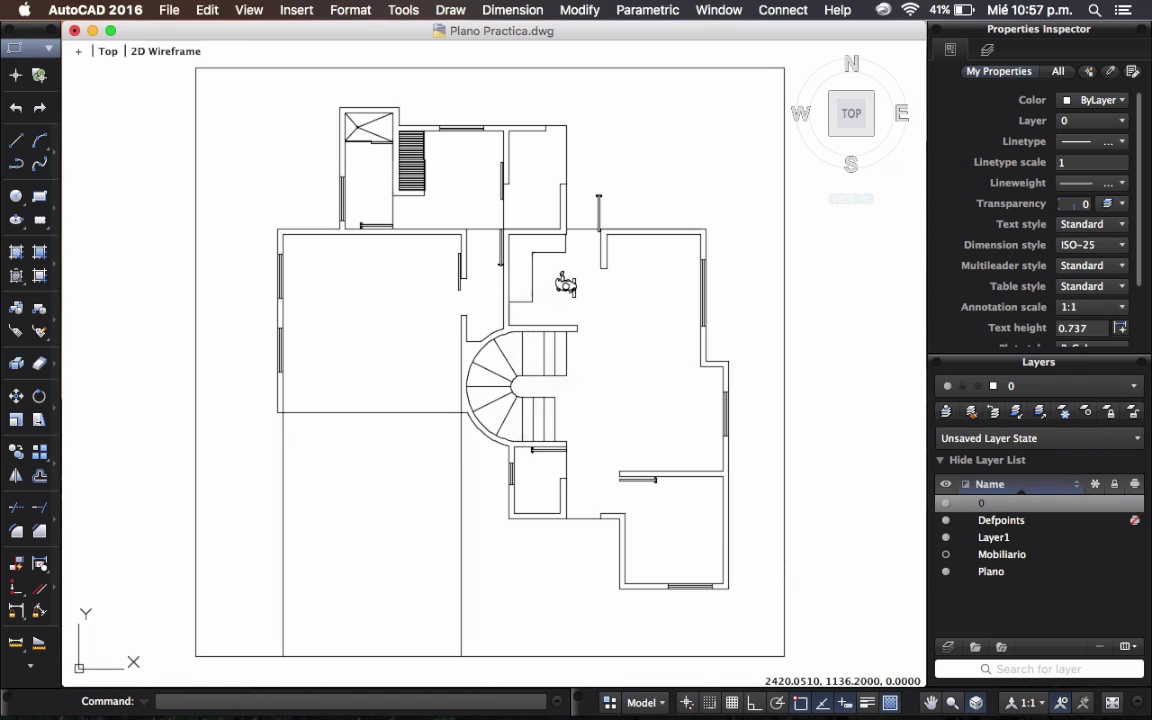
{"action": "key", "text": "super+p"}
{"action": "left_click", "coordinate": [527, 277]}
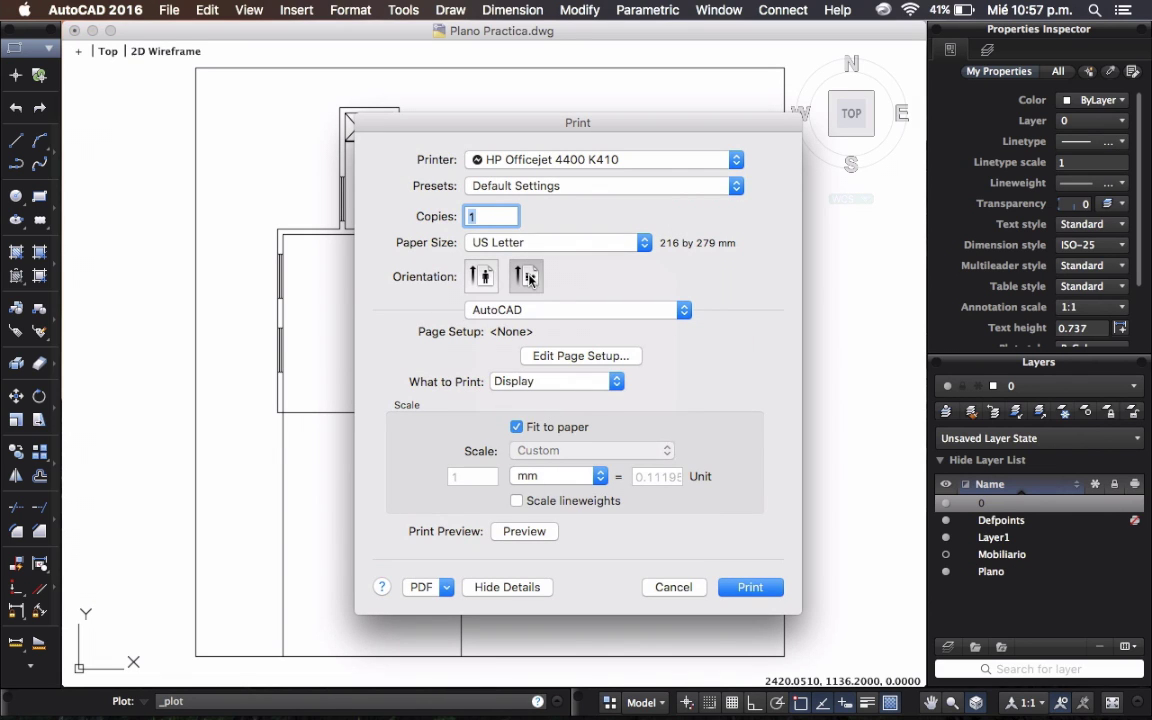
- Save the plot as PDF '1 Plano', replacing the existing file
{"action": "left_click", "coordinate": [446, 587]}
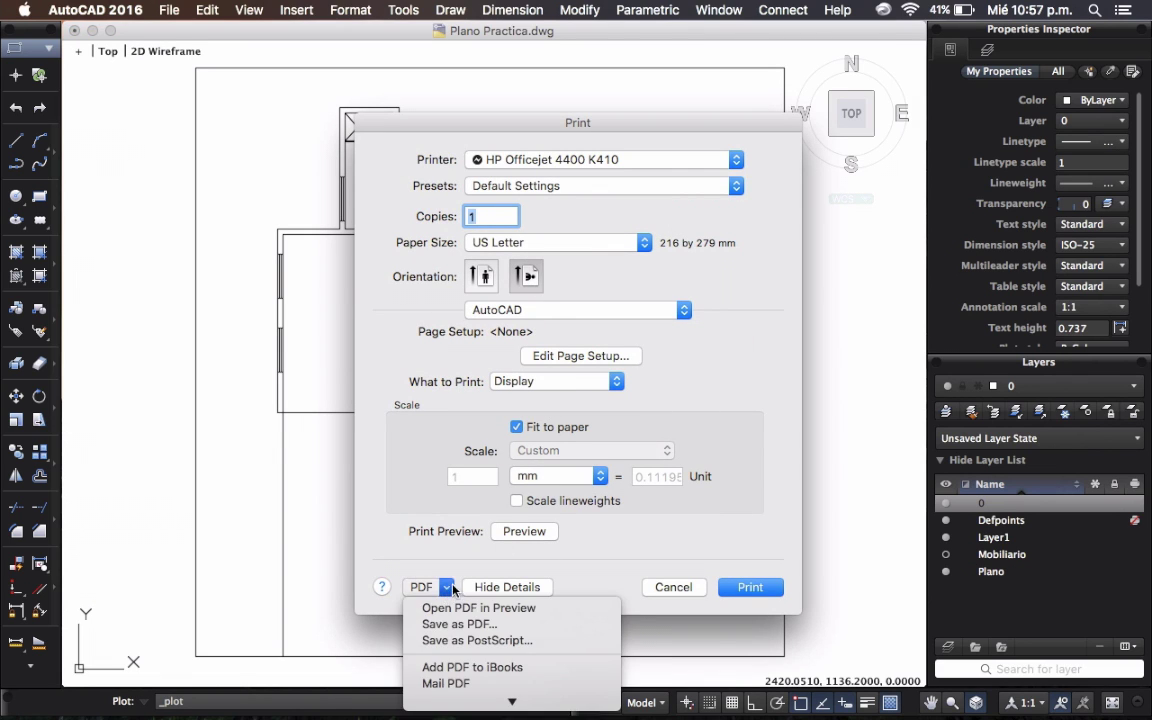
{"action": "left_click", "coordinate": [460, 624]}
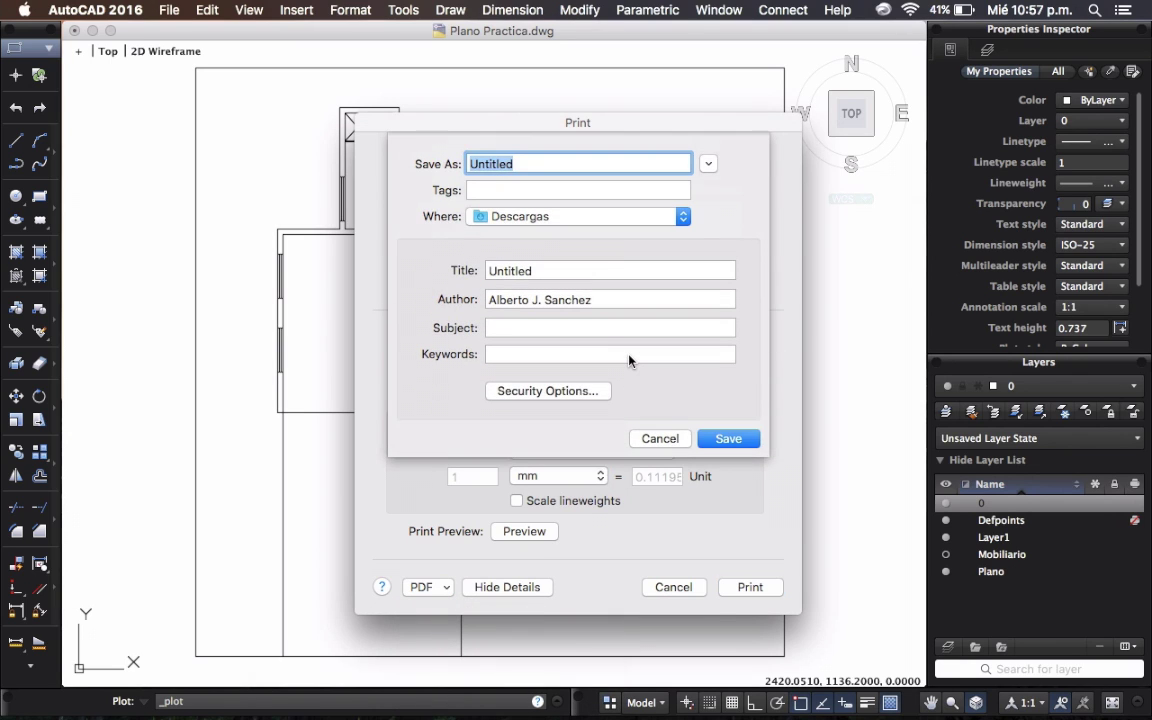
{"action": "type", "text": "1"}
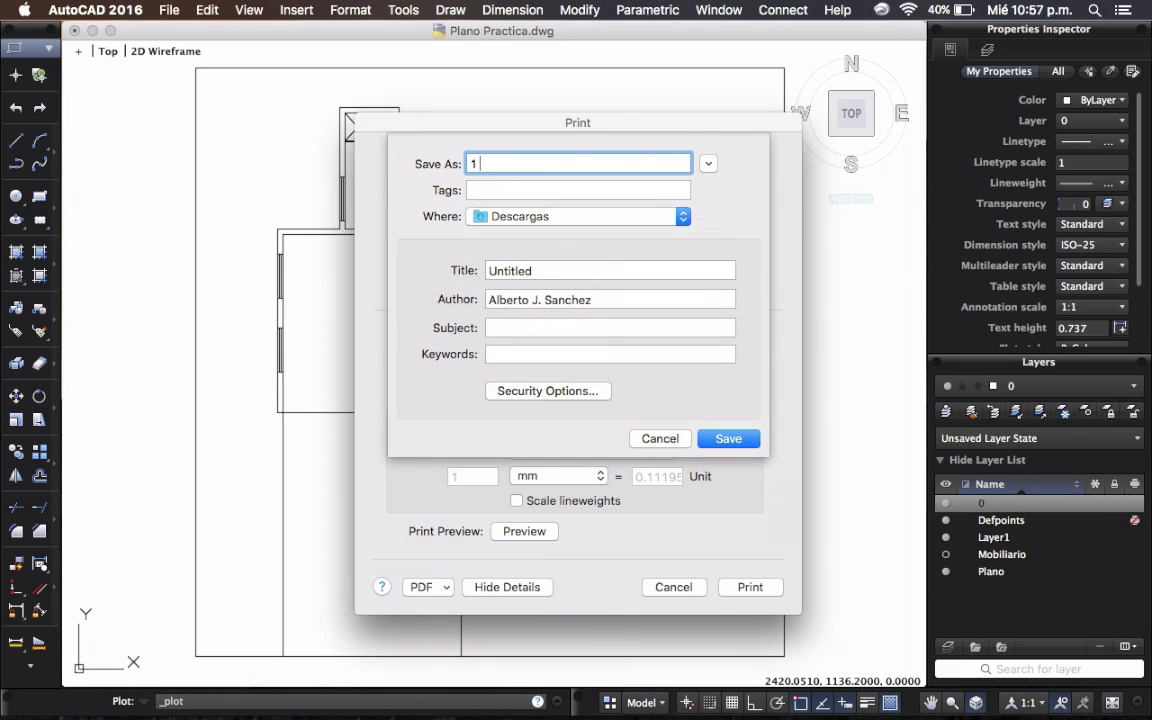
{"action": "type", "text": " P"}
{"action": "type", "text": "lano"}
{"action": "left_click", "coordinate": [722, 439]}
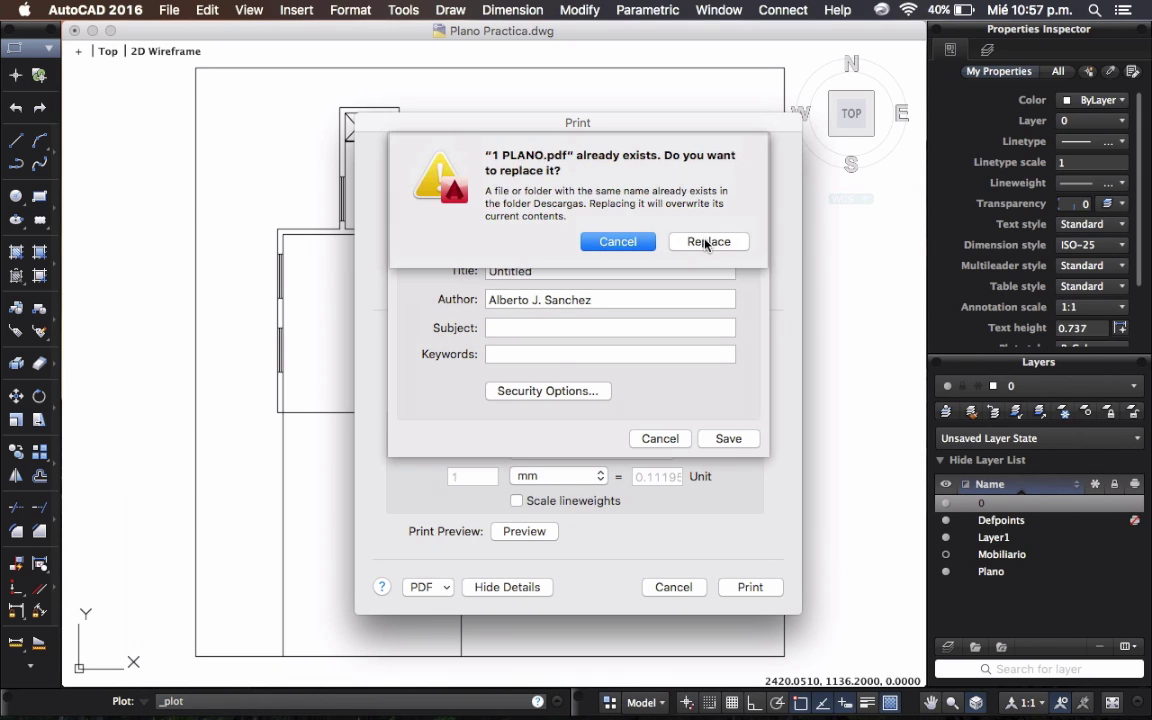
{"action": "left_click", "coordinate": [707, 243]}
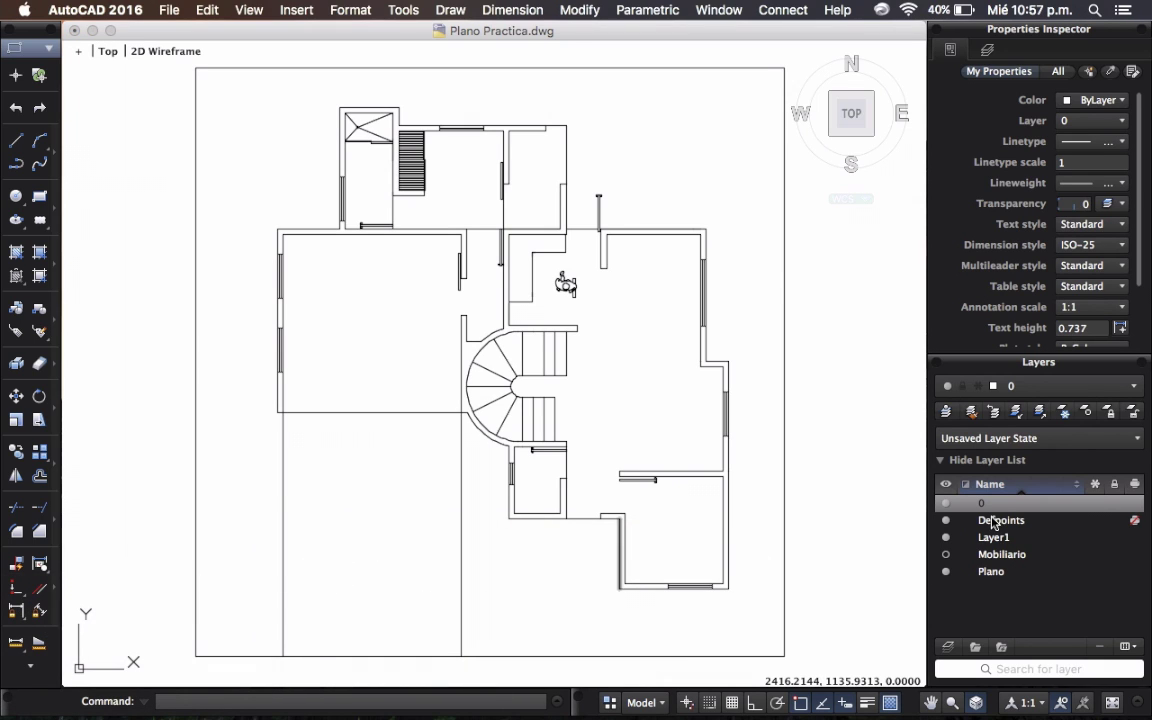
- Show Mobiliario, hide the Plano walls layer, and set up a landscape print
{"action": "left_click", "coordinate": [946, 556]}
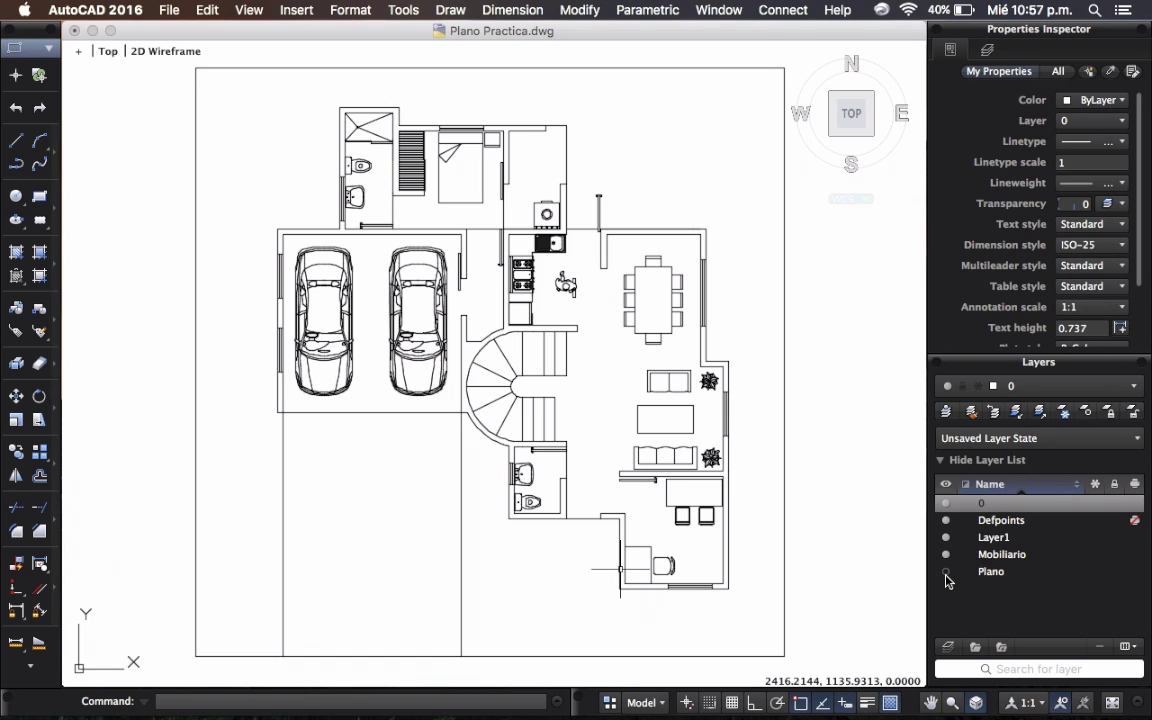
{"action": "left_click", "coordinate": [946, 573]}
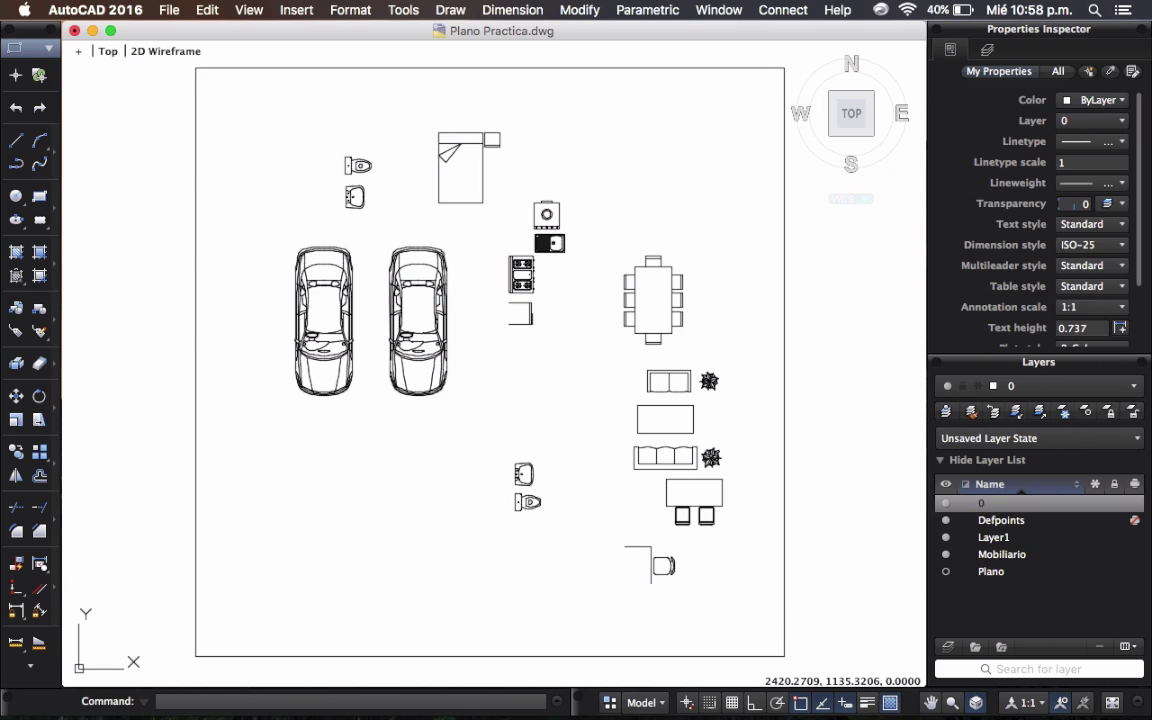
{"action": "key", "text": "super+p"}
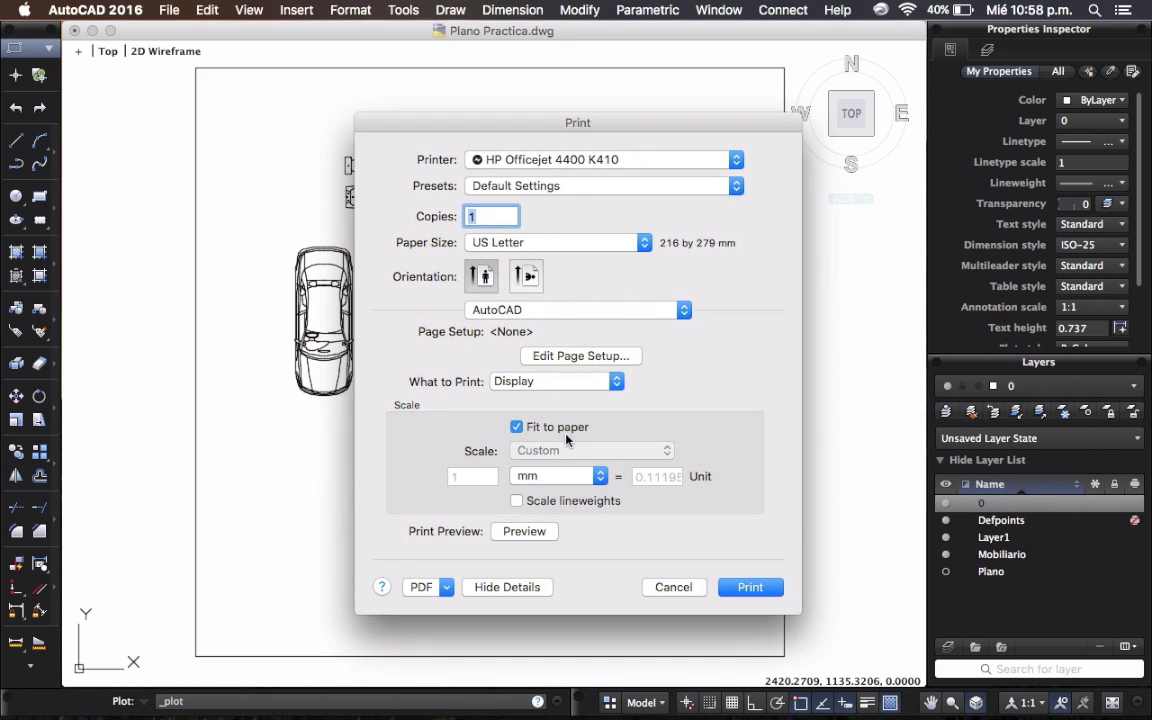
{"action": "left_click", "coordinate": [528, 280]}
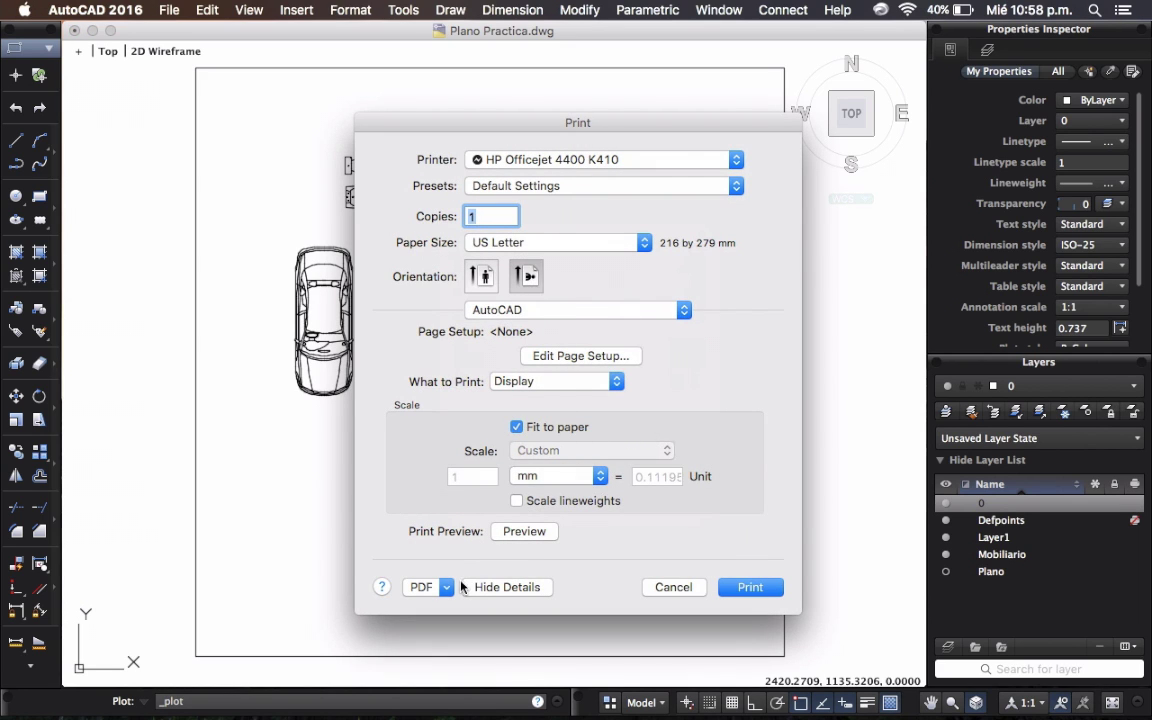
- Save the plot as PDF '2 Mobiliario.pdf', replacing the existing file
{"action": "left_click", "coordinate": [446, 588]}
{"action": "left_click", "coordinate": [476, 625]}
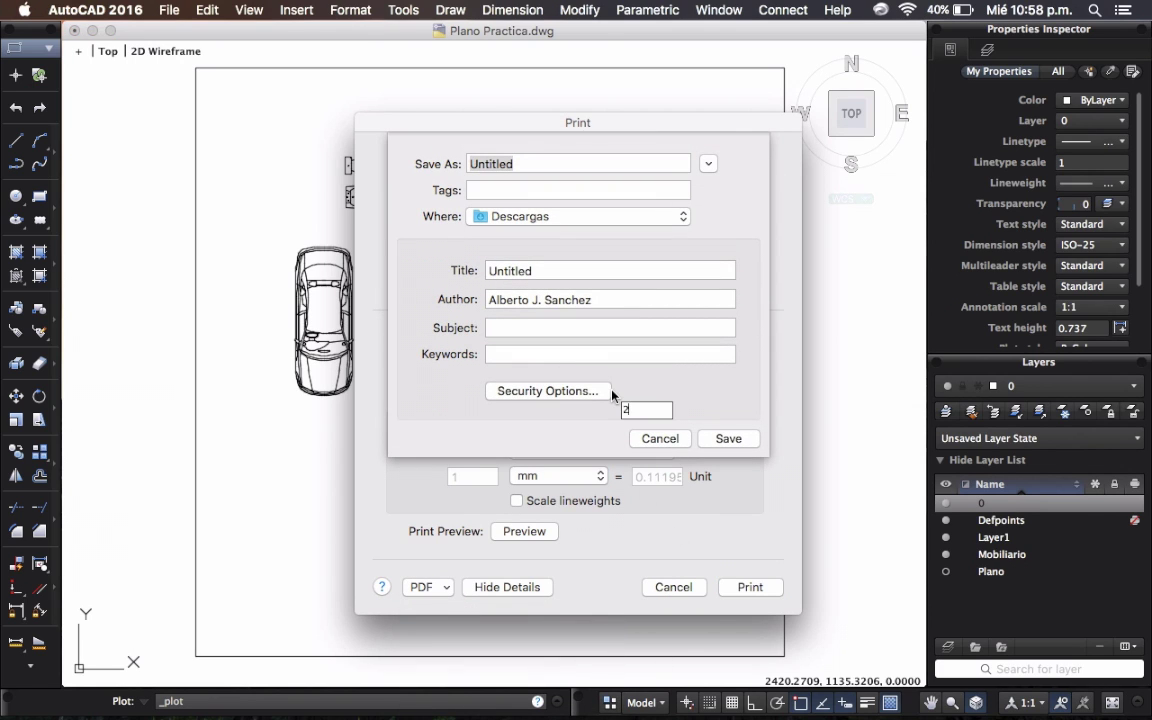
{"action": "left_click", "coordinate": [571, 128]}
{"action": "type", "text": "2 Mobiliario"}
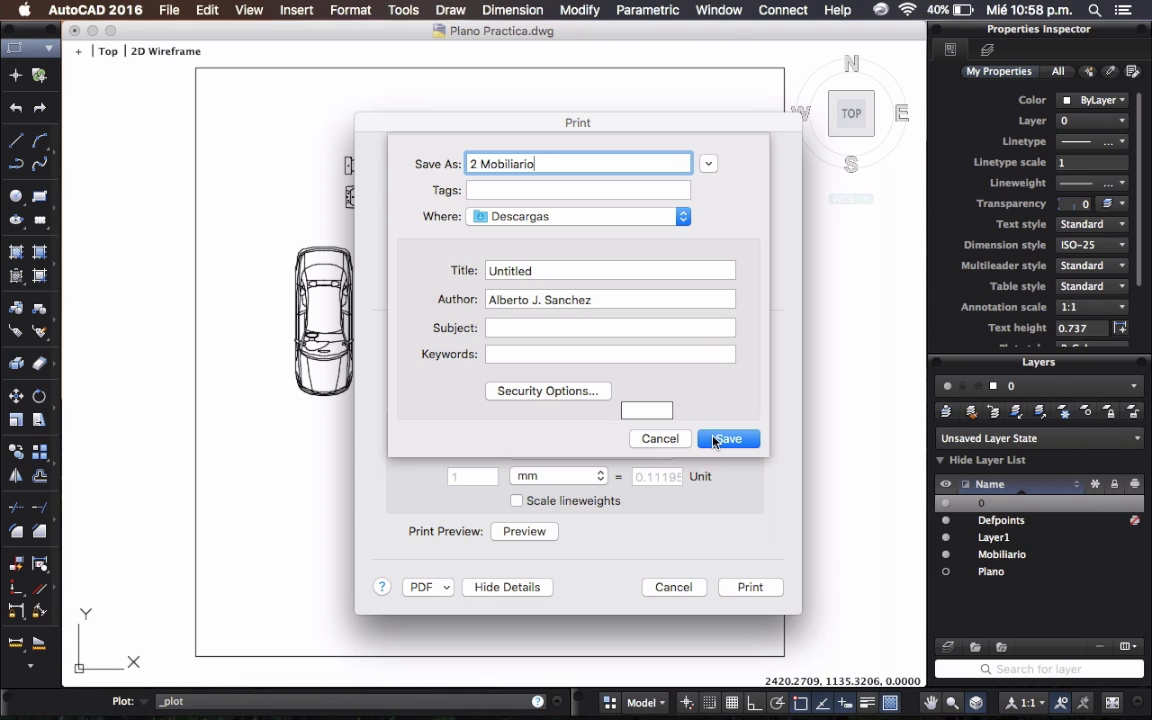
{"action": "left_click", "coordinate": [715, 441]}
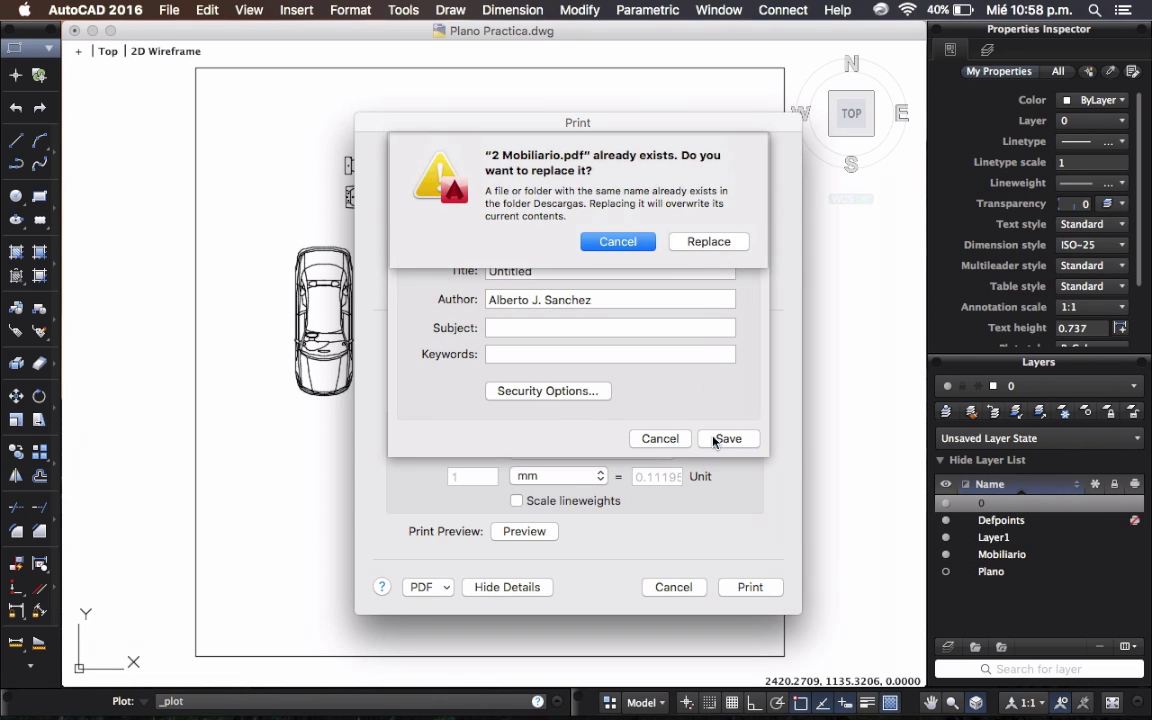
{"action": "left_click", "coordinate": [692, 244]}
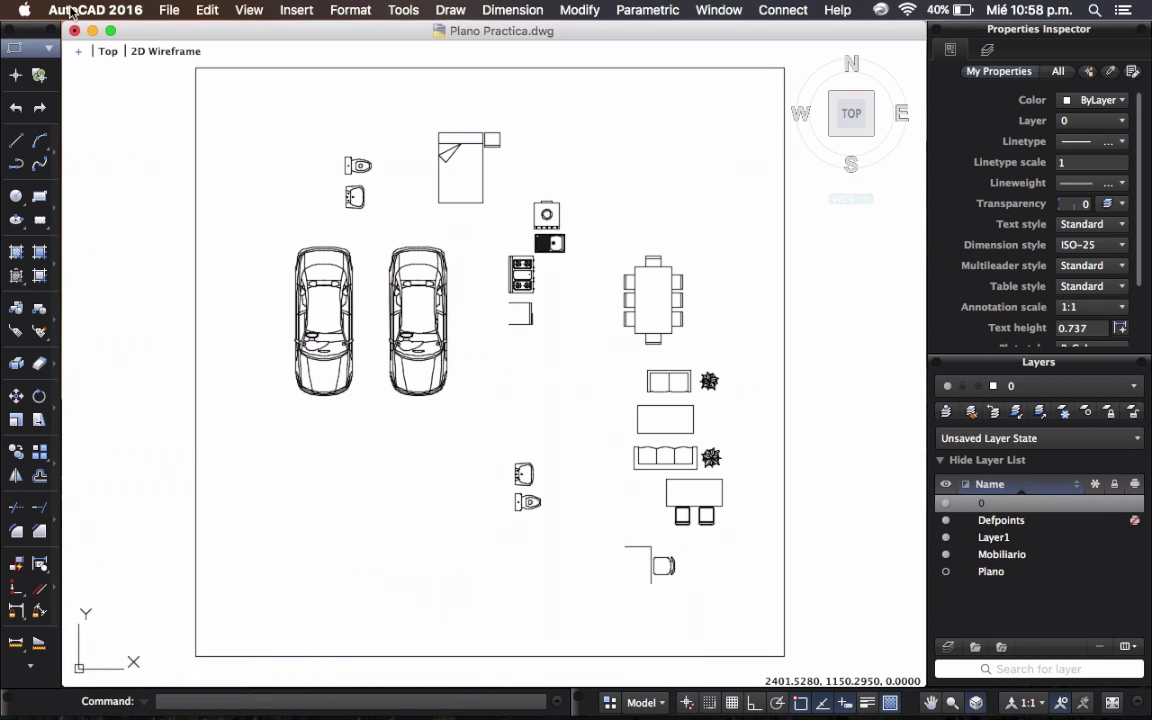
- Close Plano Practica.dwg, discarding its unsaved changes
{"action": "left_click", "coordinate": [92, 31]}
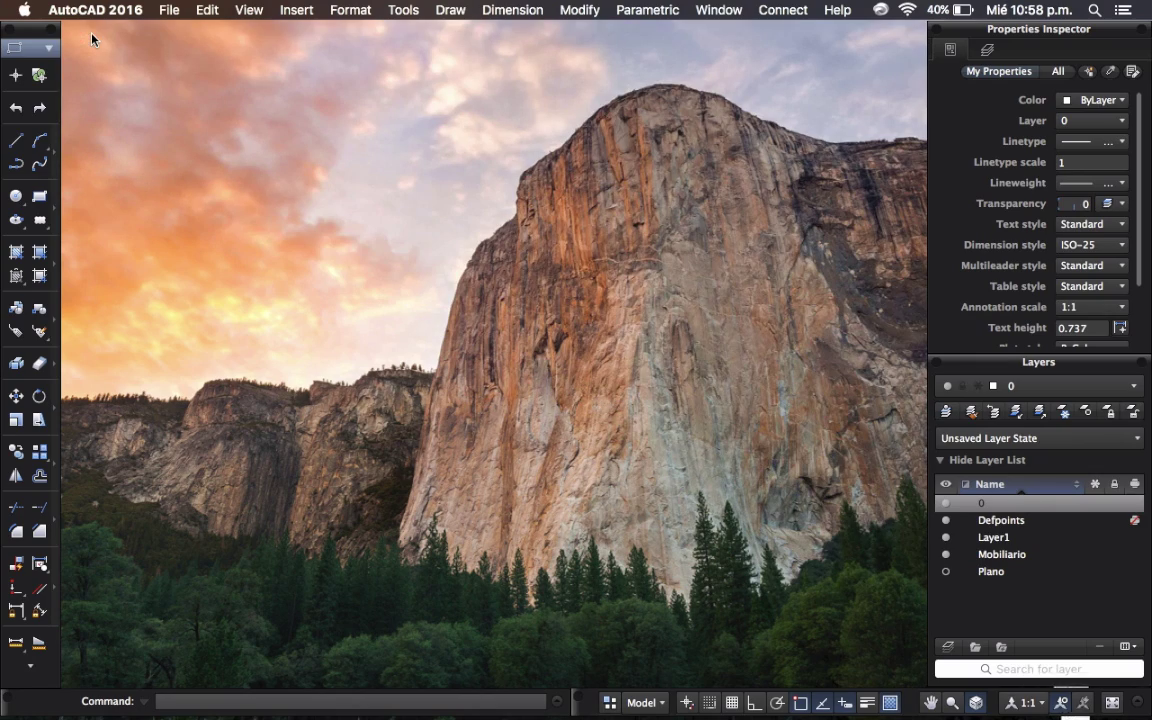
{"action": "left_click", "coordinate": [172, 212]}
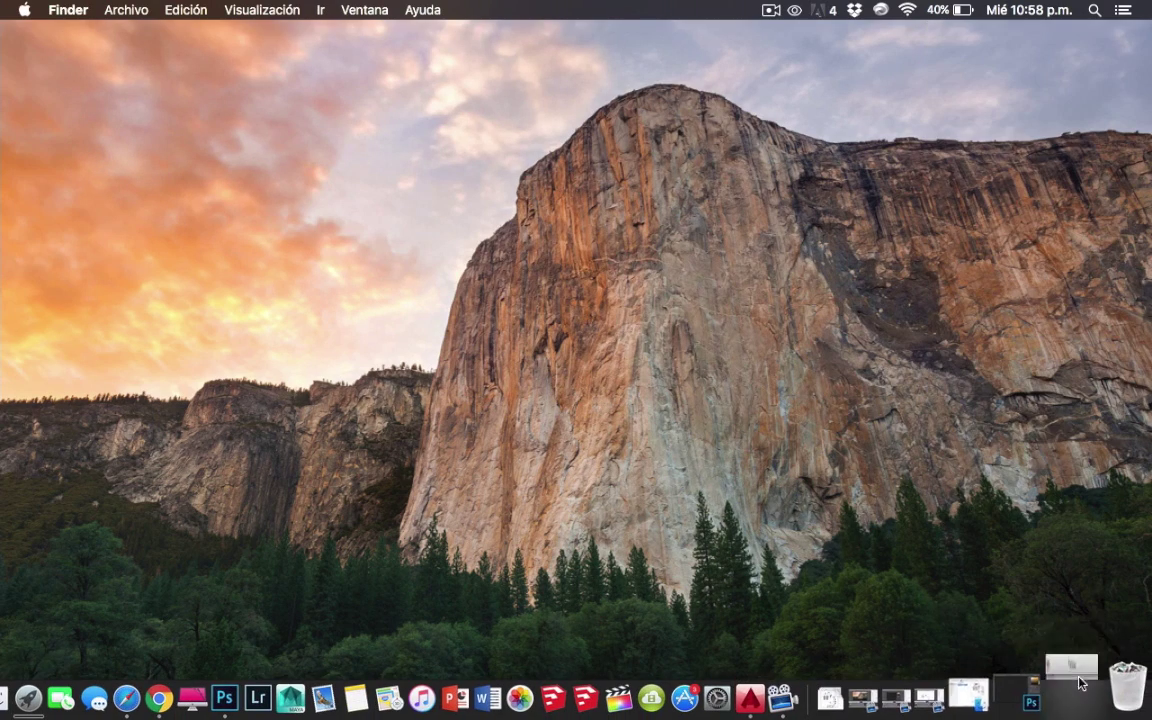
{"action": "left_click", "coordinate": [1060, 697]}
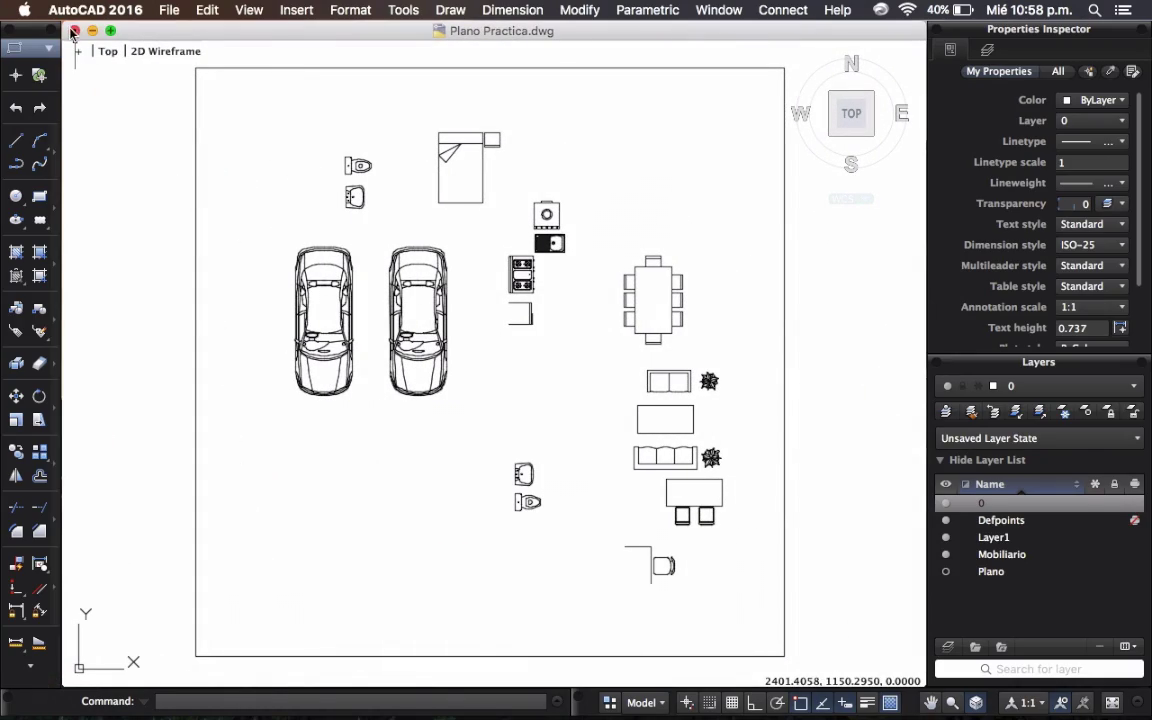
{"action": "left_click", "coordinate": [74, 31]}
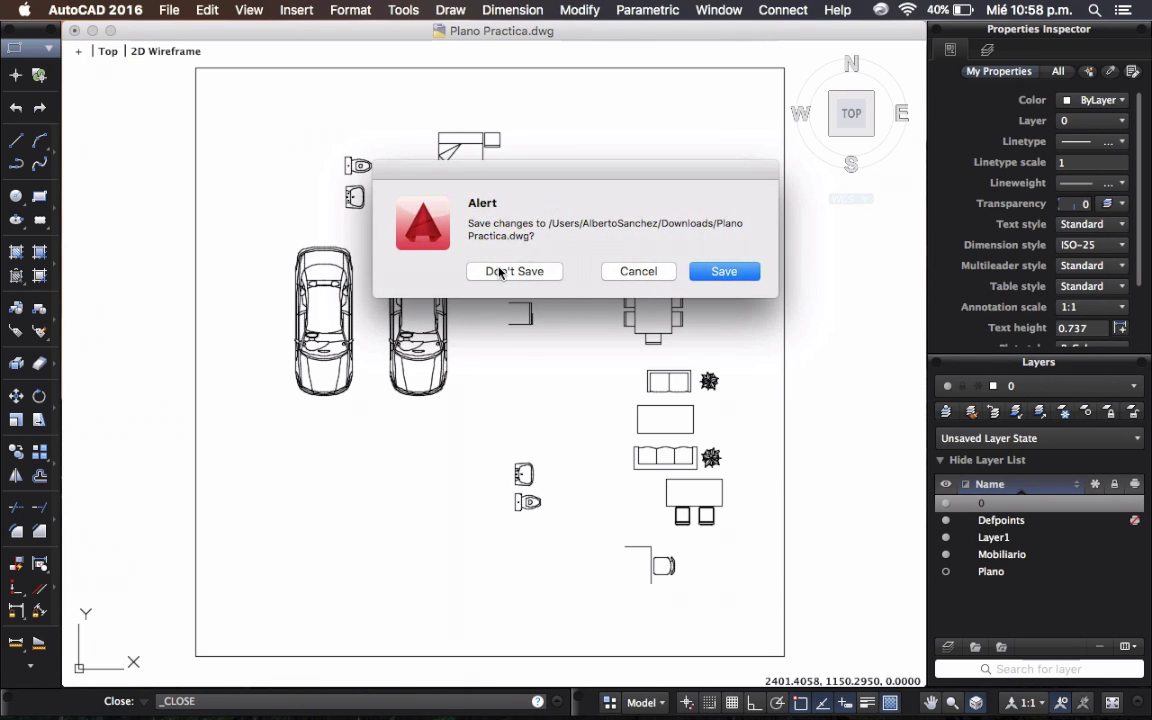
{"action": "left_click", "coordinate": [502, 266]}
{"action": "left_click", "coordinate": [583, 398]}
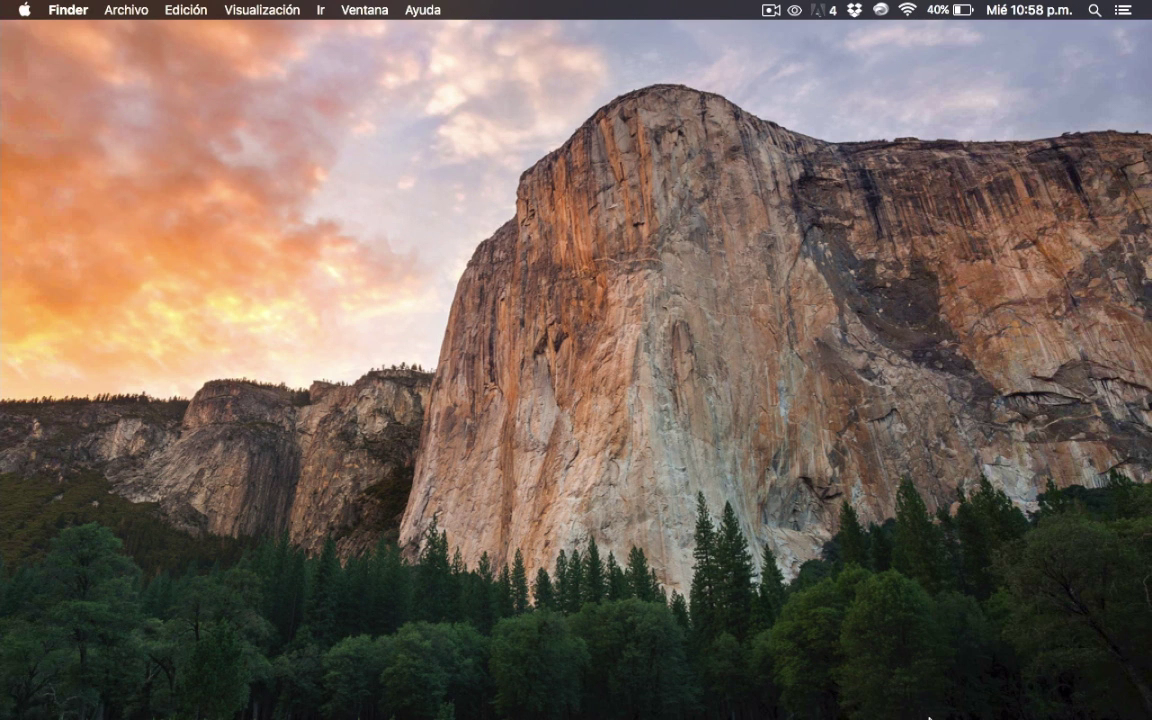
{"action": "mouse_move", "coordinate": [1097, 701]}
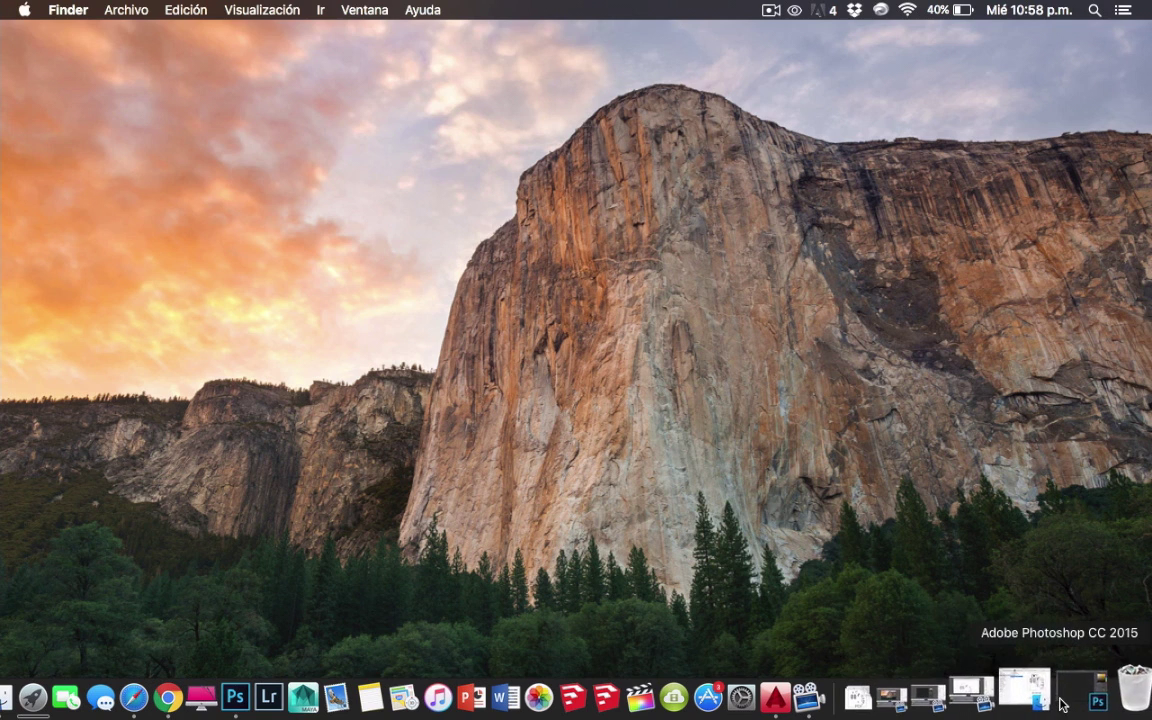
- In Photoshop, open 1 Plano.pdf from Descargas via Archivo > Abrir
{"action": "left_click", "coordinate": [1063, 705]}
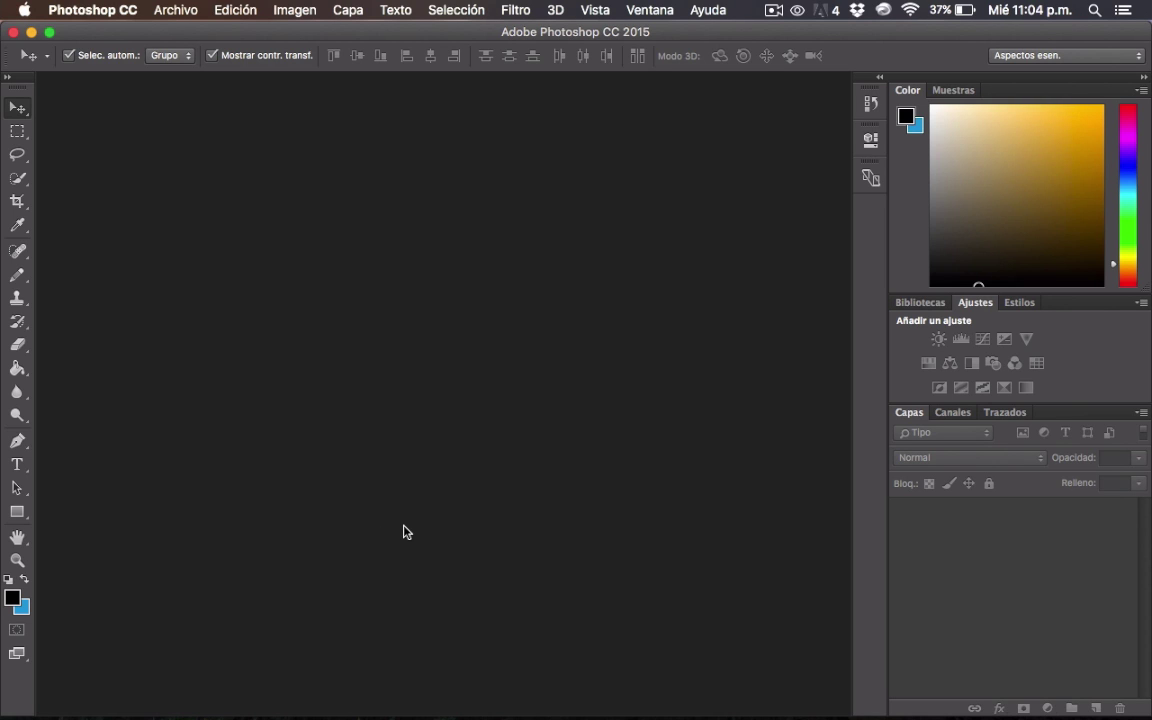
{"action": "left_click", "coordinate": [160, 12]}
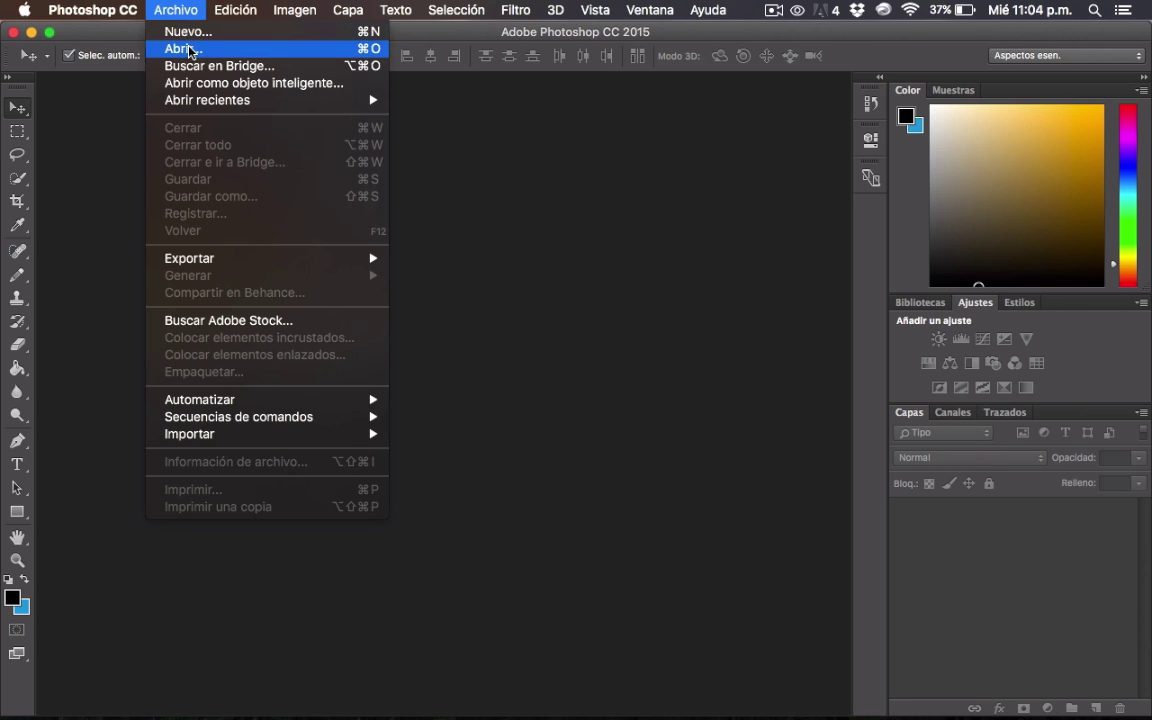
{"action": "left_click", "coordinate": [186, 48]}
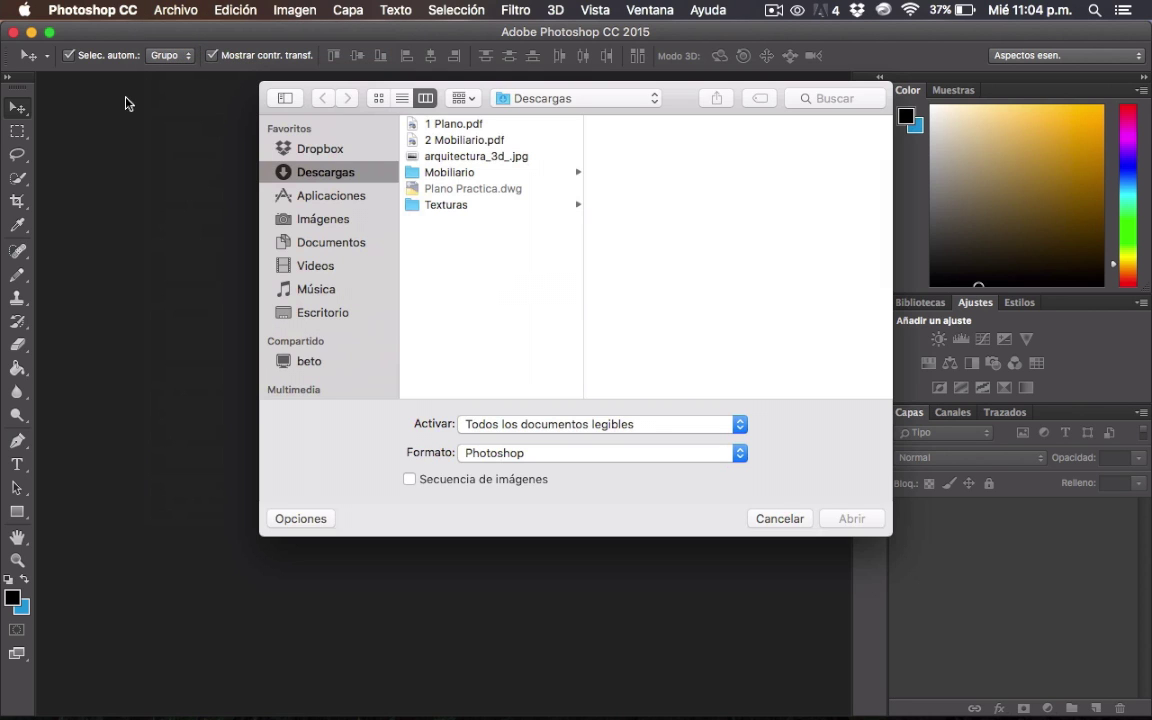
{"action": "left_click", "coordinate": [440, 123]}
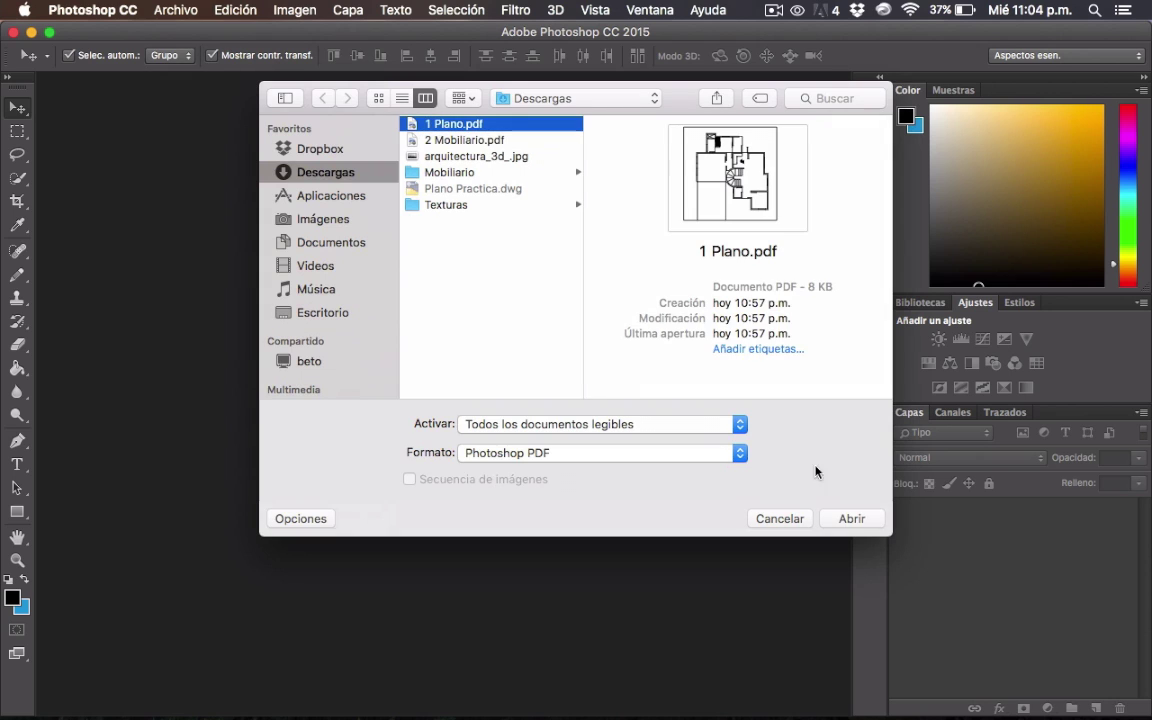
{"action": "left_click", "coordinate": [855, 519]}
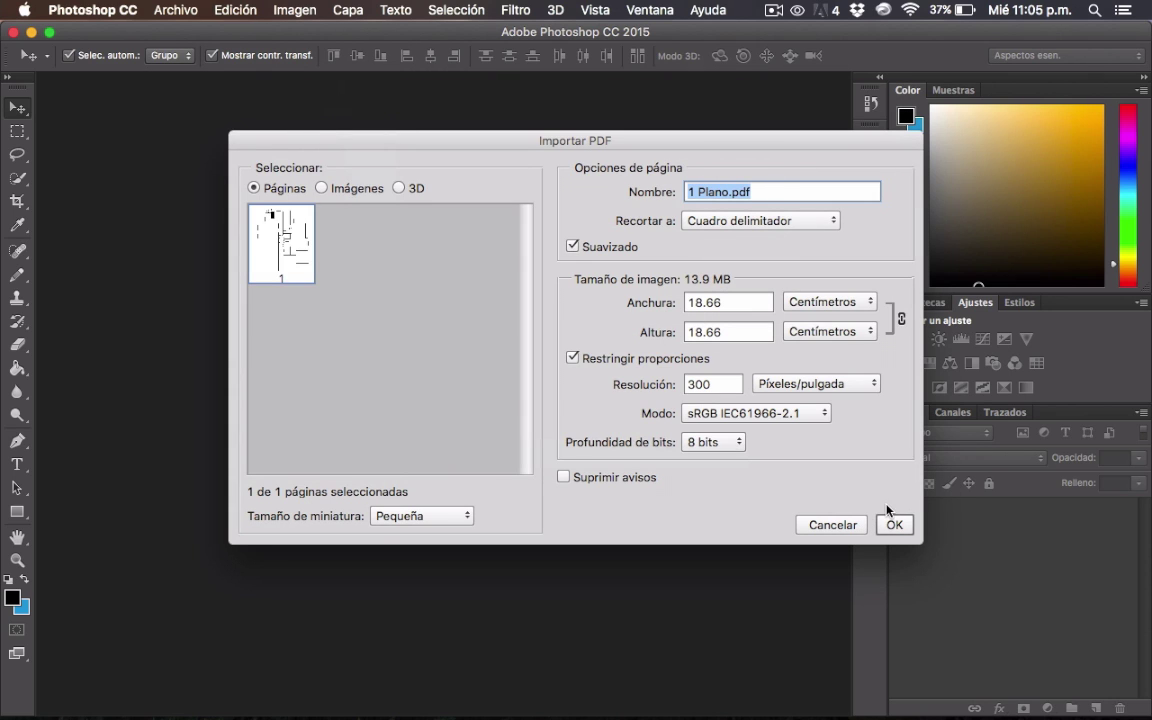
- Accept the PDF import at 300 pixels/inch, keep the embedded profile, and start renaming layer Capa 1
{"action": "left_click", "coordinate": [895, 526]}
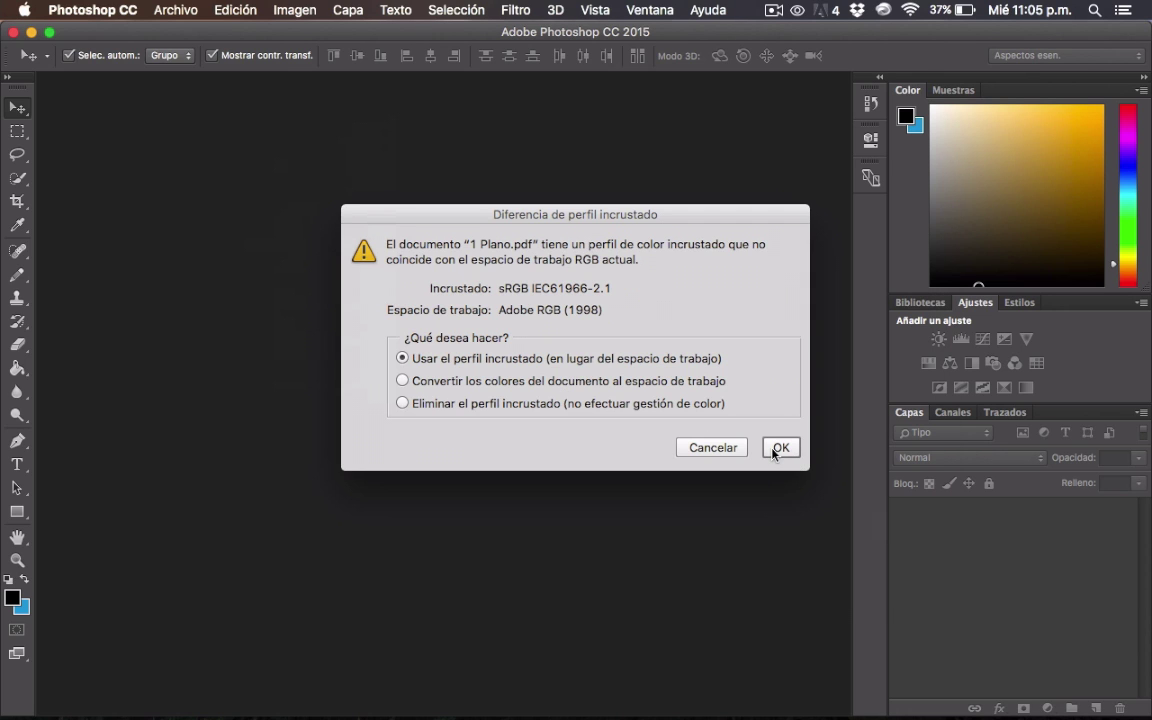
{"action": "left_click", "coordinate": [778, 449]}
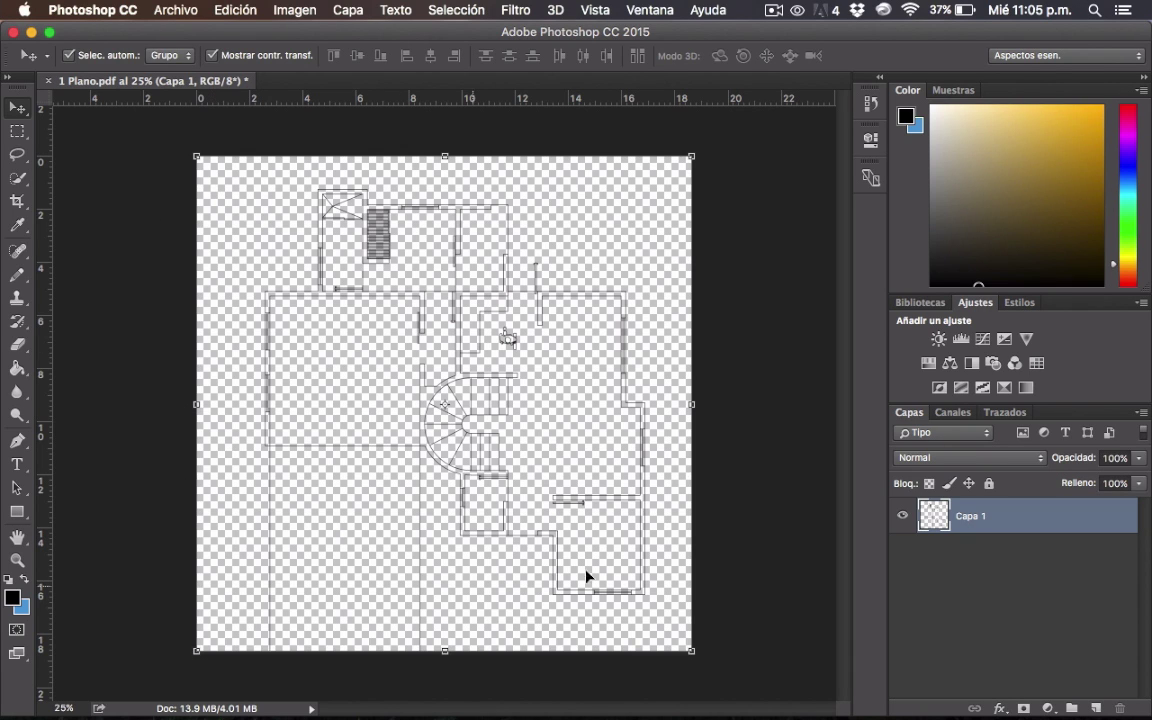
{"action": "double_click", "coordinate": [972, 518]}
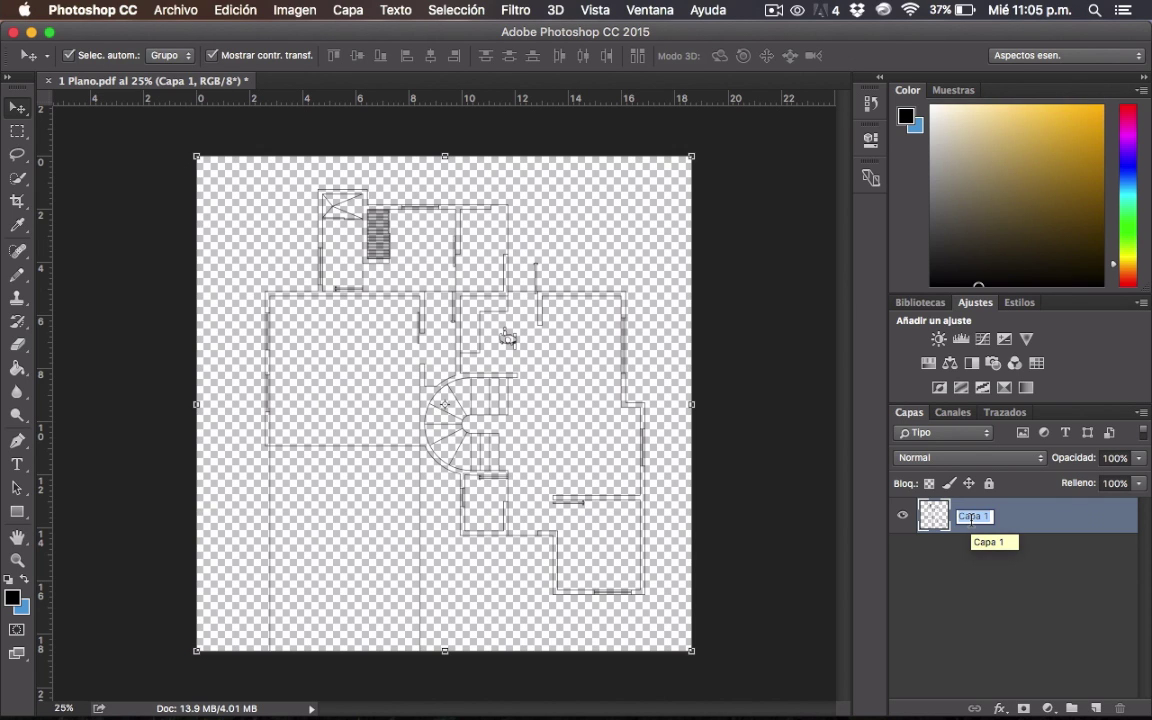
- Rename Capa 1 to Plano, then create a new layer and name it Fondo
{"action": "type", "text": "Plano"}
{"action": "key", "text": "Return"}
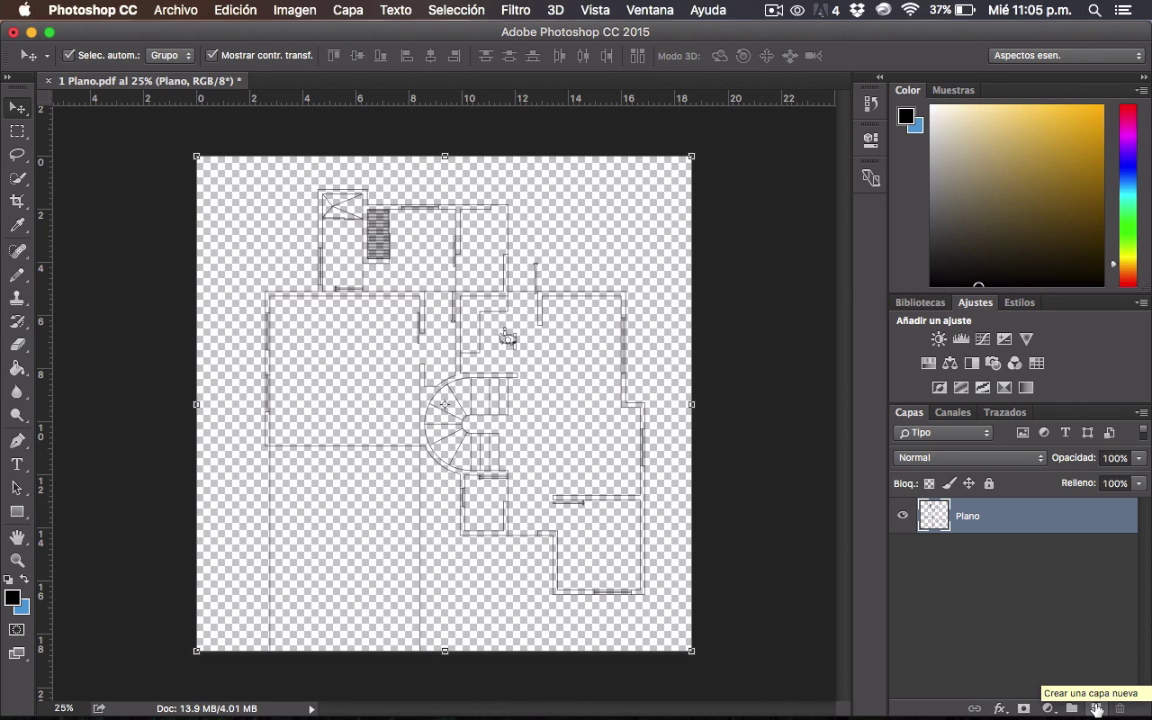
{"action": "left_click", "coordinate": [1096, 708]}
{"action": "double_click", "coordinate": [962, 516]}
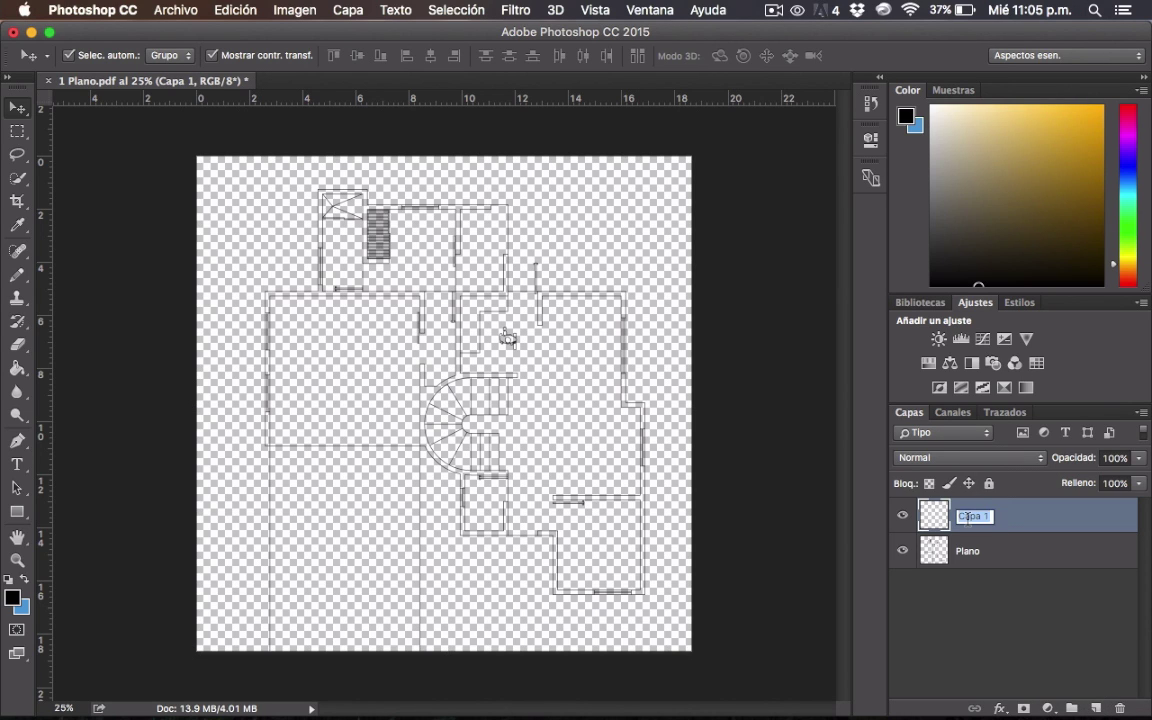
{"action": "type", "text": "Fondo"}
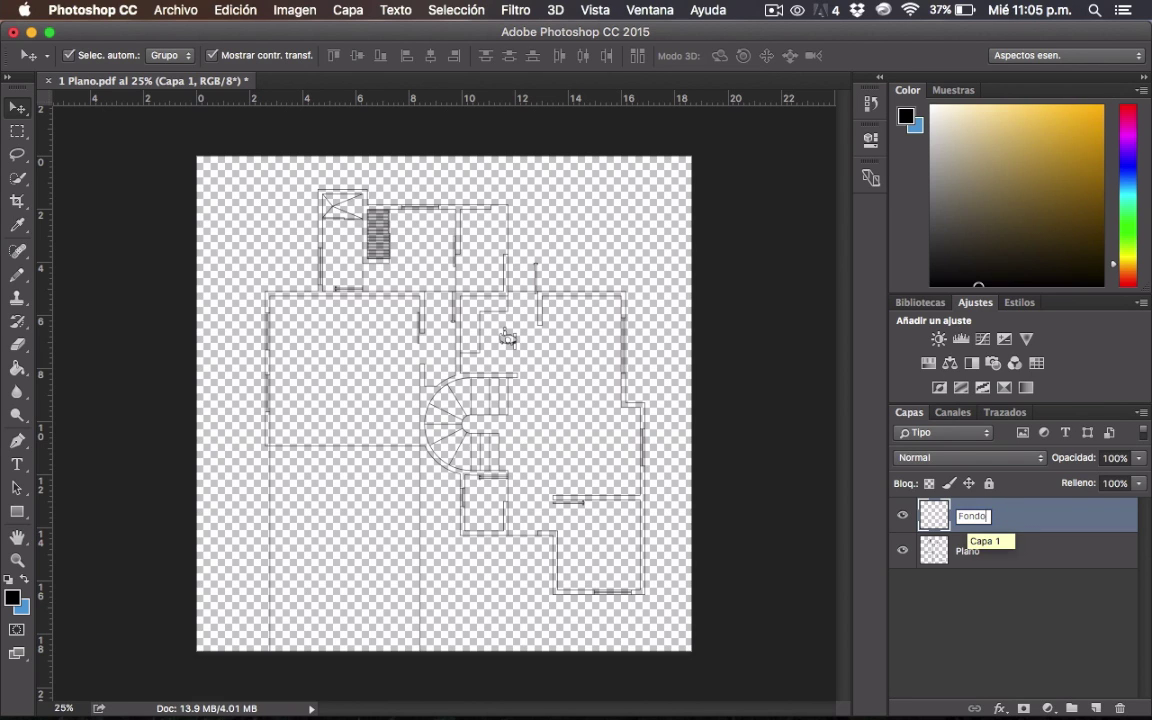
{"action": "key", "text": "Return"}
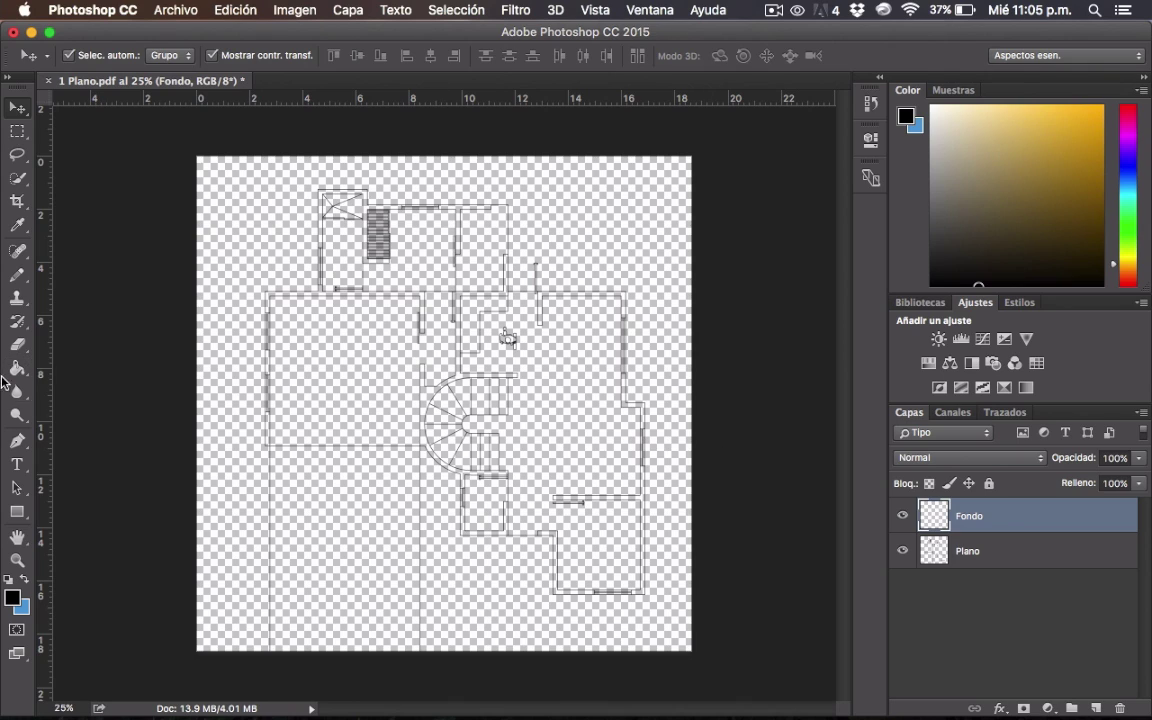
- With the Paint Bucket sampling all layers, fill the top-centre, right-hand and left rooms black
{"action": "left_click", "coordinate": [15, 370]}
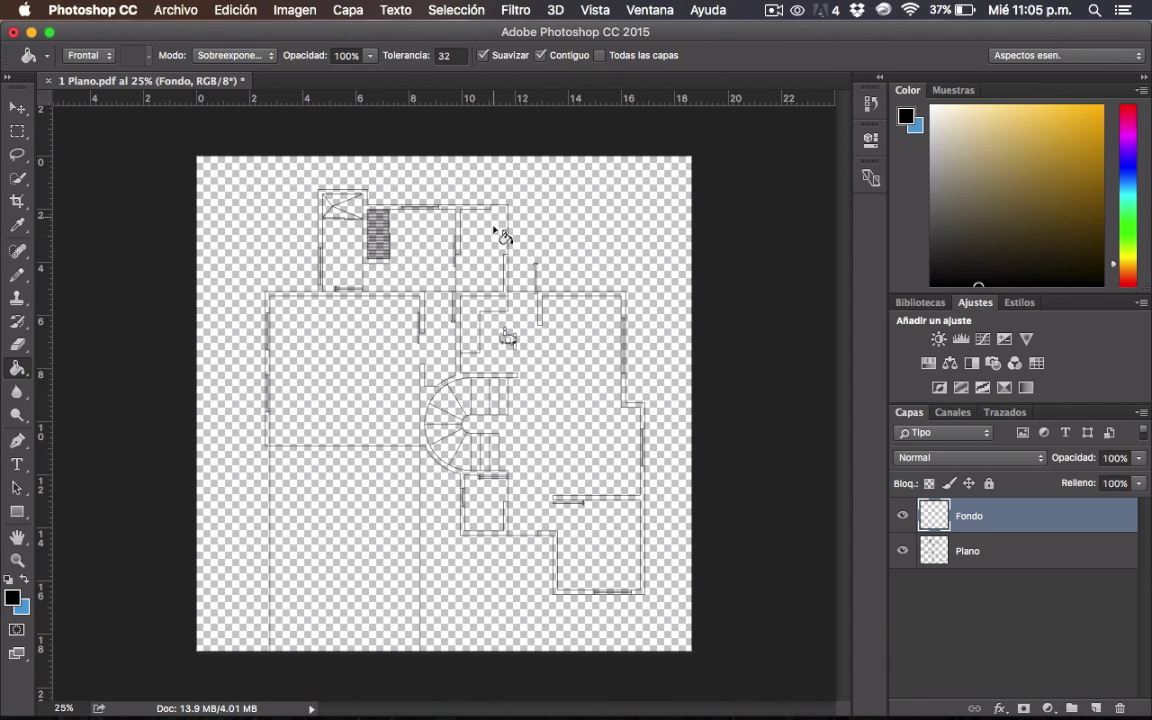
{"action": "left_click", "coordinate": [600, 55]}
{"action": "left_click", "coordinate": [489, 243]}
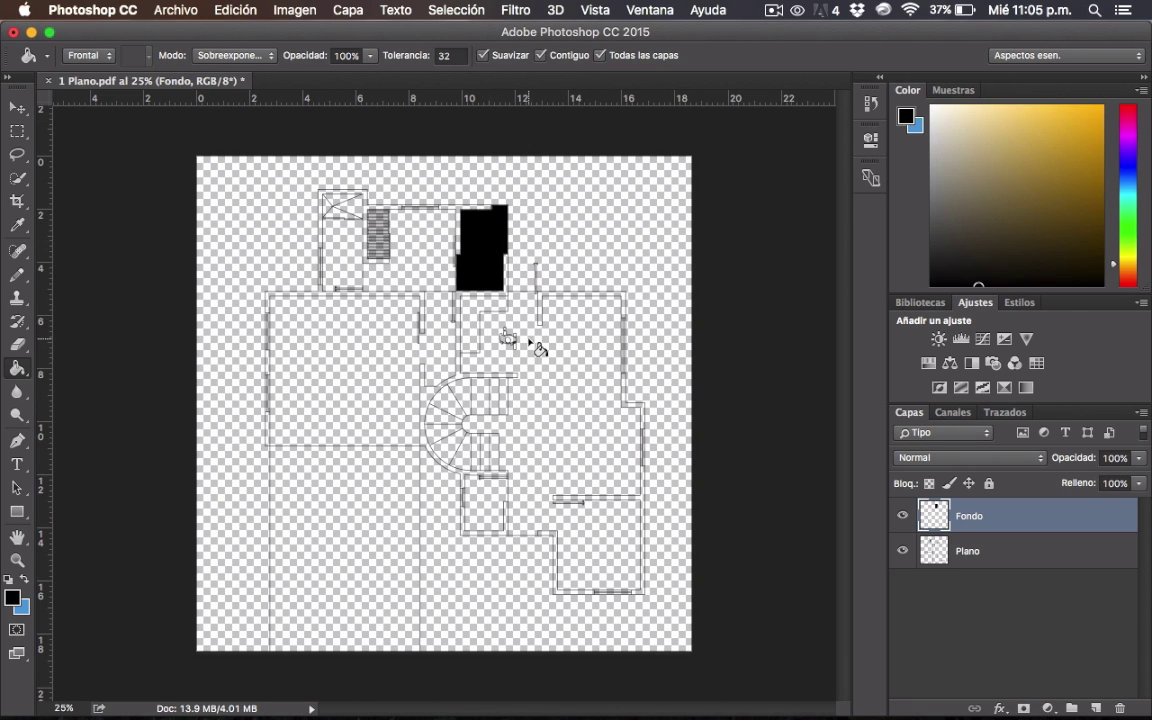
{"action": "left_click", "coordinate": [484, 316]}
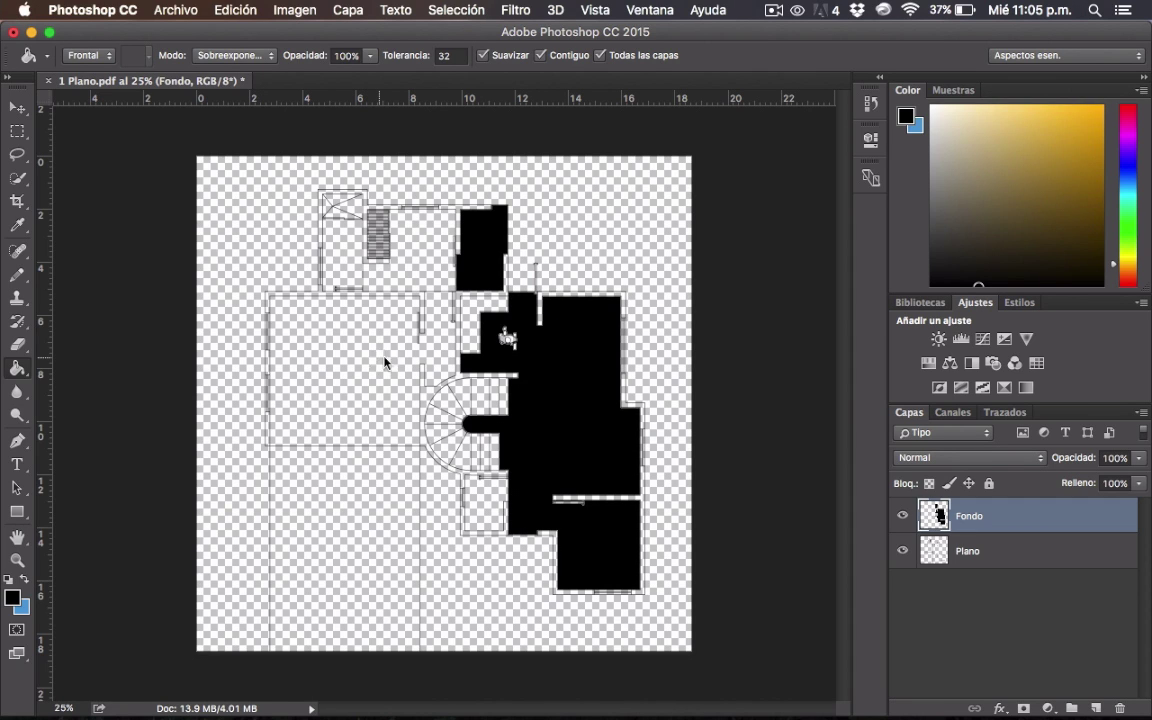
{"action": "left_click", "coordinate": [396, 359]}
- Undo the last two room fills so only the top-centre room stays black
{"action": "key", "text": "super+z"}
{"action": "left_click", "coordinate": [170, 12]}
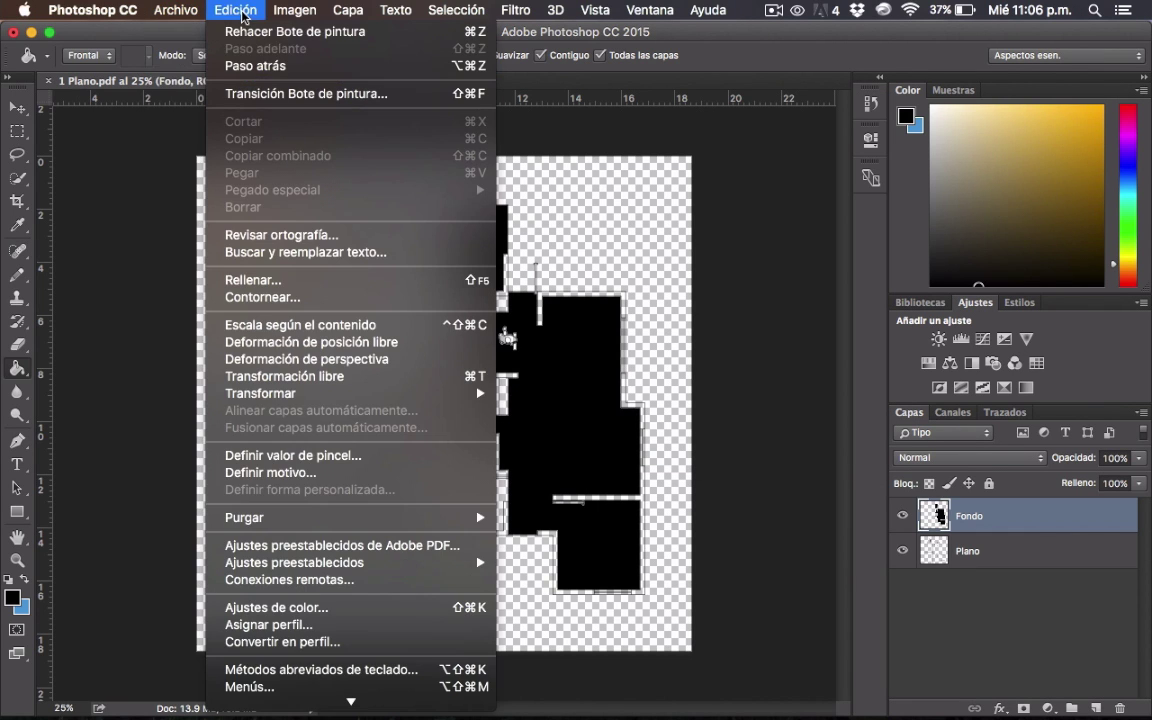
{"action": "left_click", "coordinate": [247, 70]}
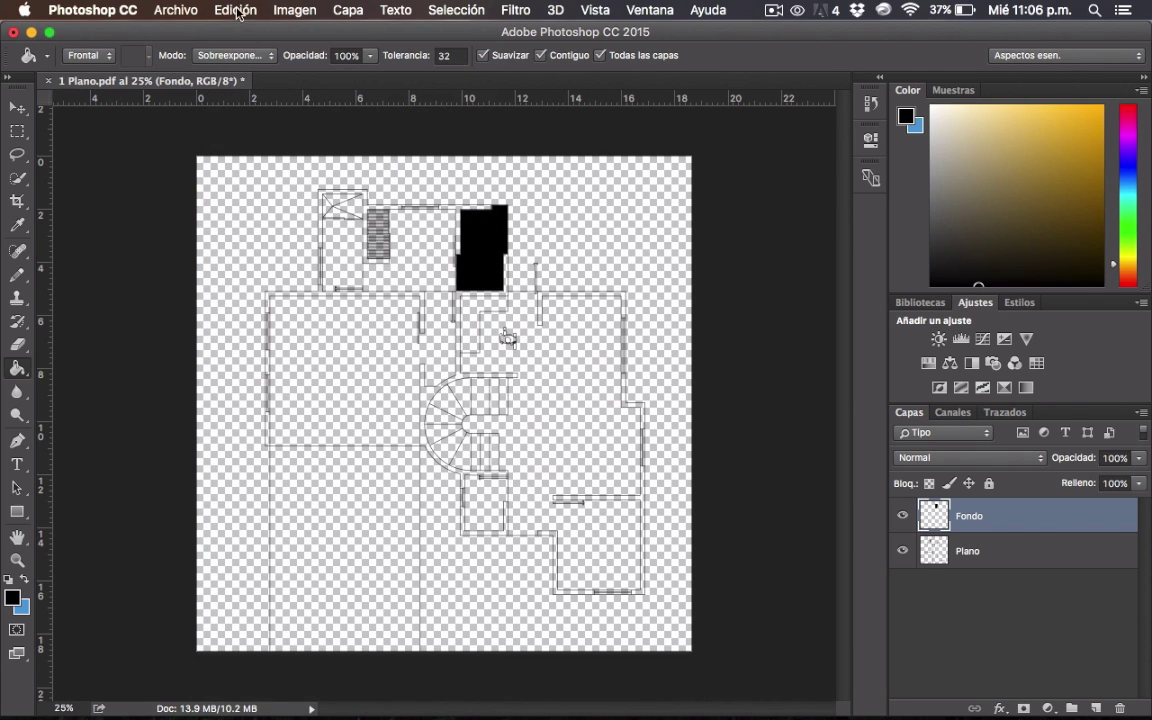
- Step back to clear the remaining black fill and turn off all-layers sampling
{"action": "left_click", "coordinate": [224, 12]}
{"action": "left_click", "coordinate": [249, 68]}
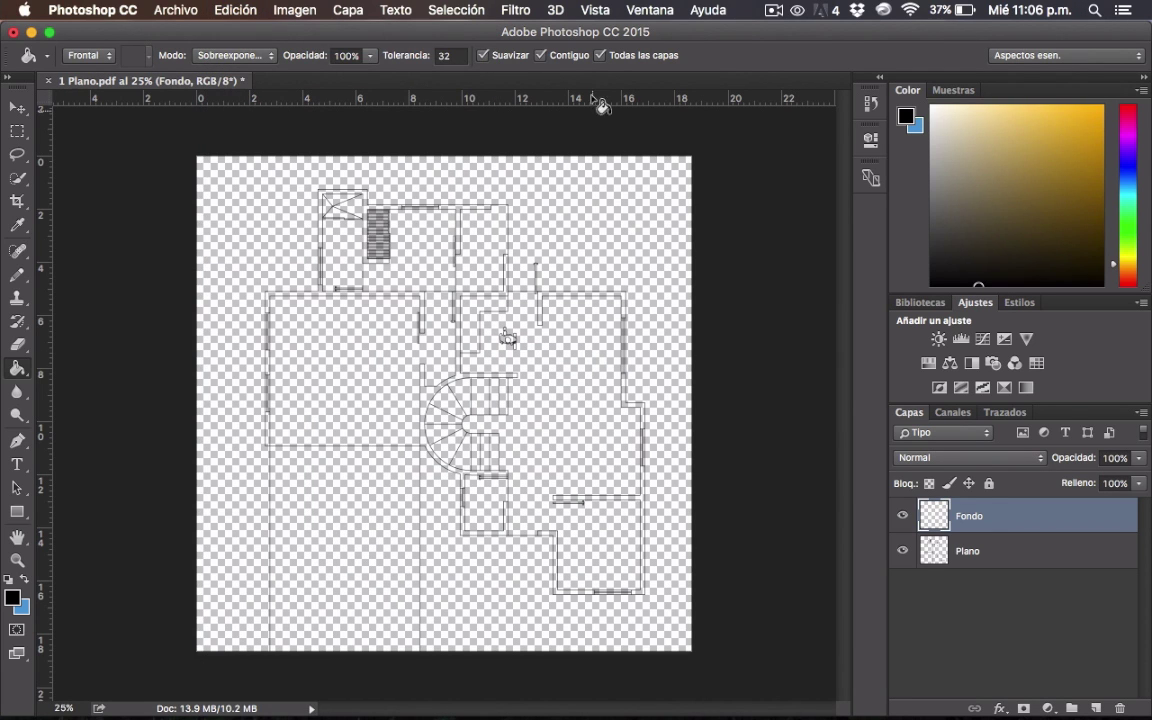
{"action": "left_click", "coordinate": [600, 56]}
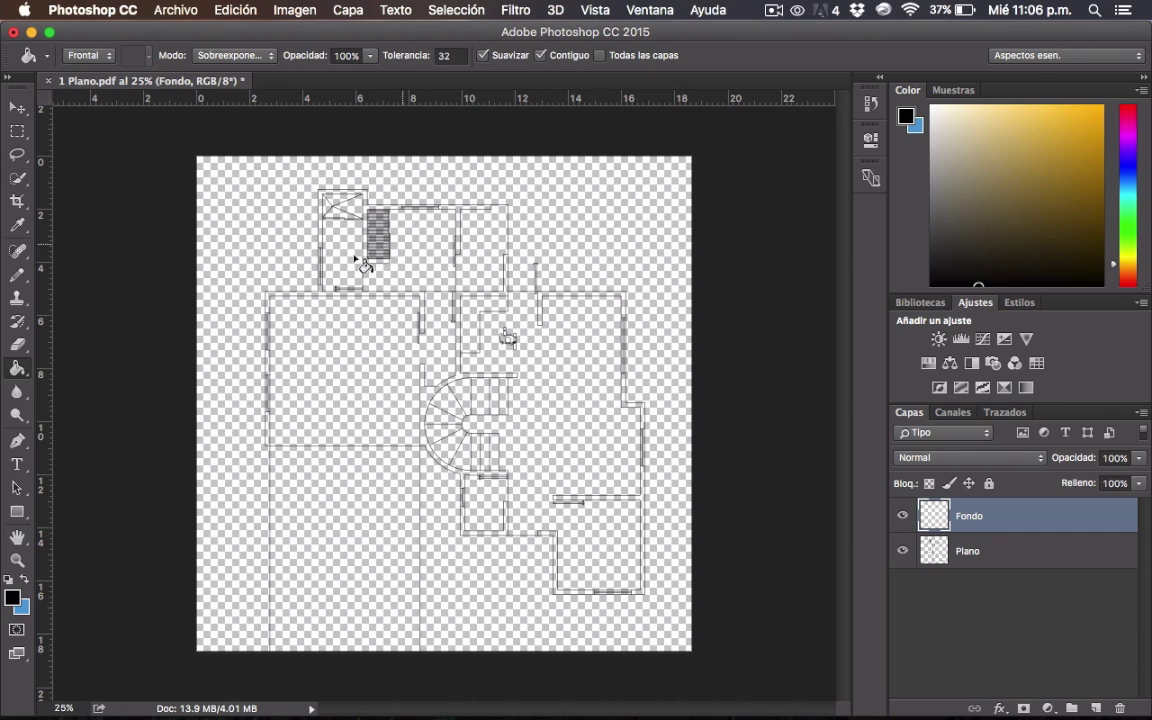
- Set the foreground colour to white and fill the Fondo layer with it
{"action": "left_click", "coordinate": [13, 600]}
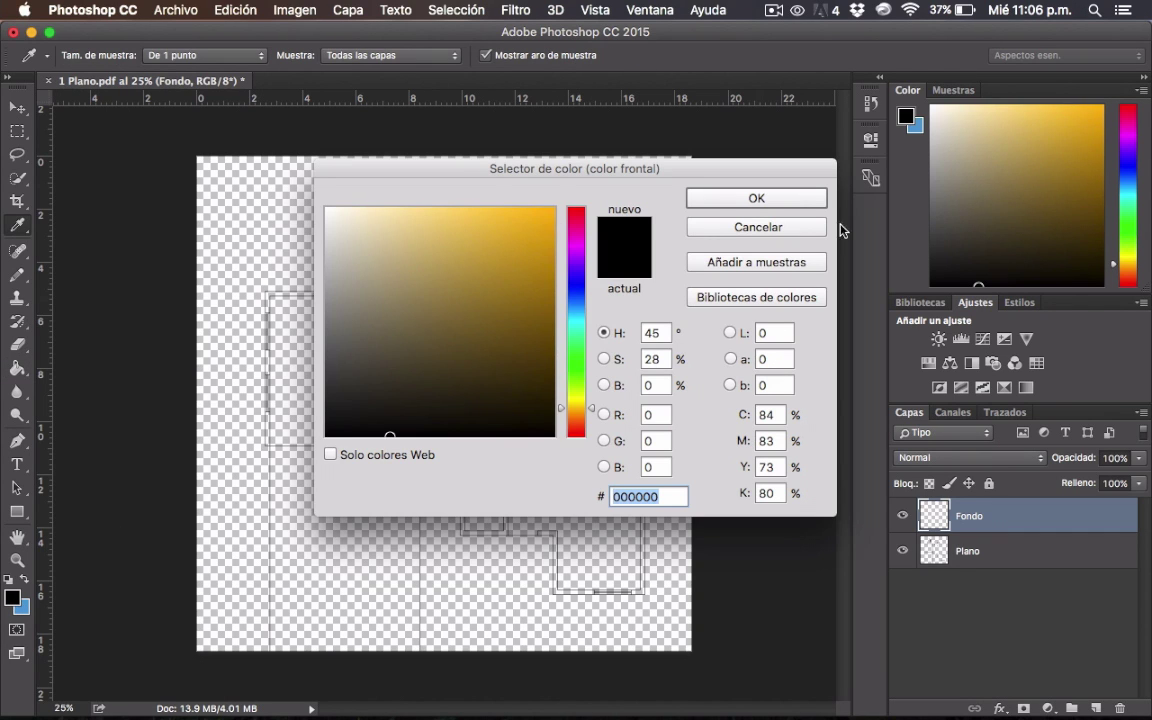
{"action": "left_click_drag", "start_coordinate": [350, 244], "coordinate": [328, 210]}
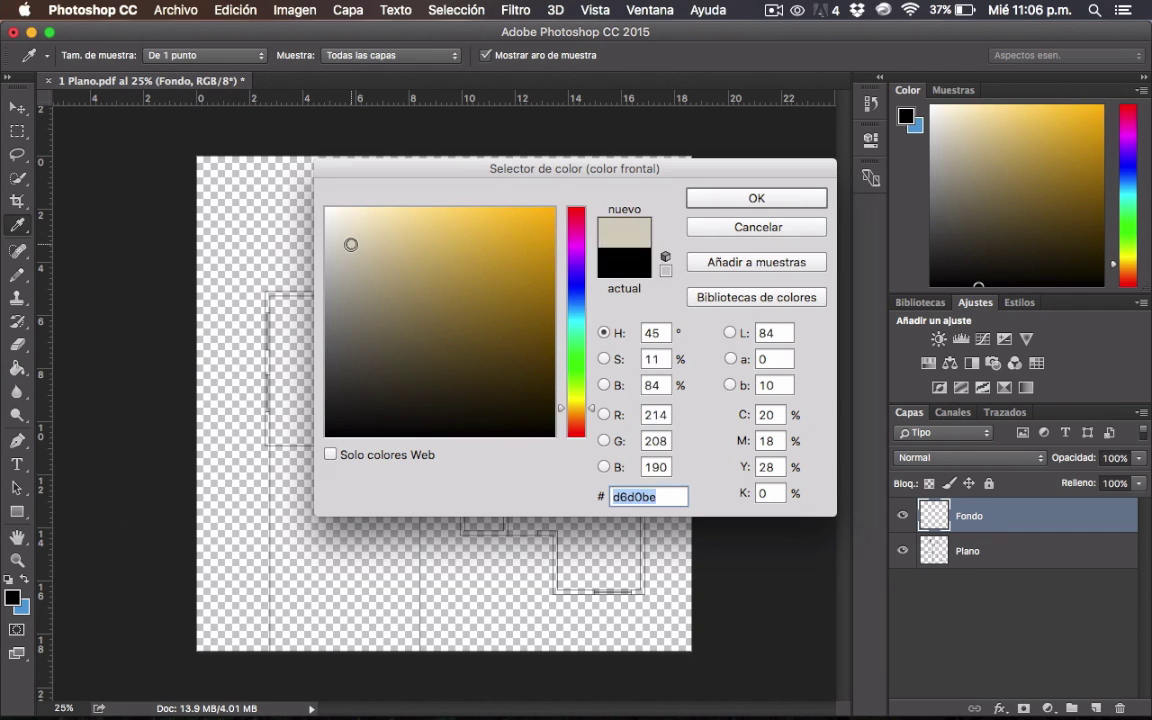
{"action": "left_click", "coordinate": [800, 200]}
{"action": "key", "text": "g"}
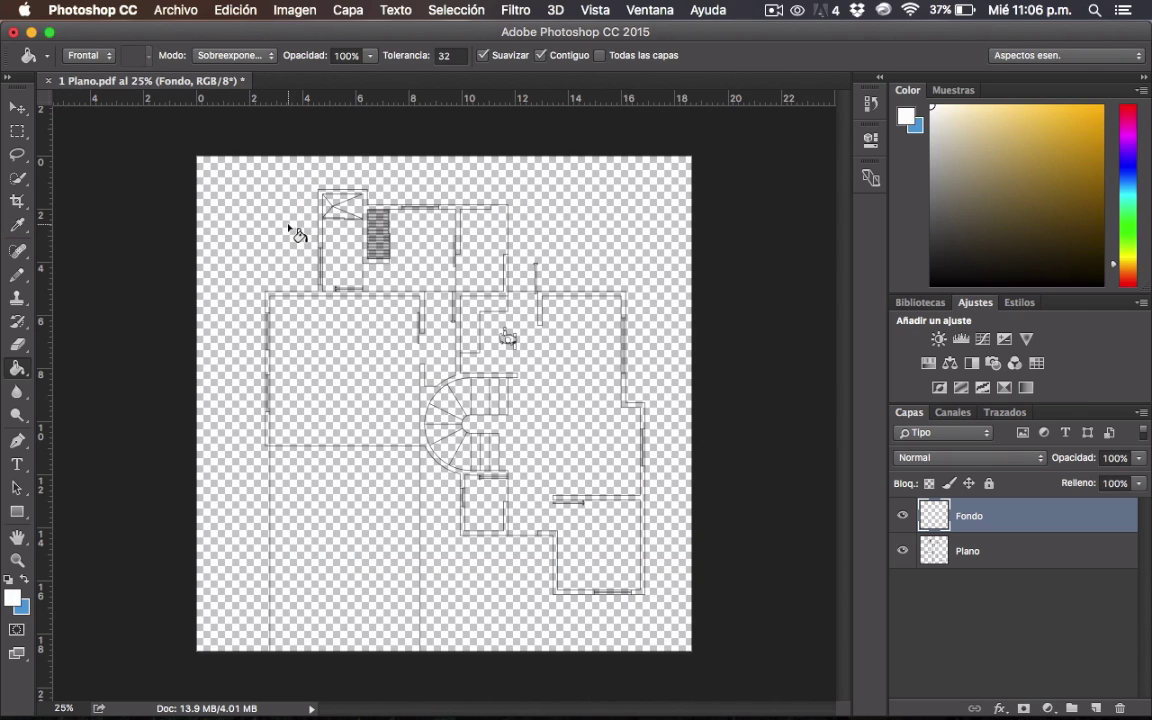
{"action": "left_click", "coordinate": [500, 422]}
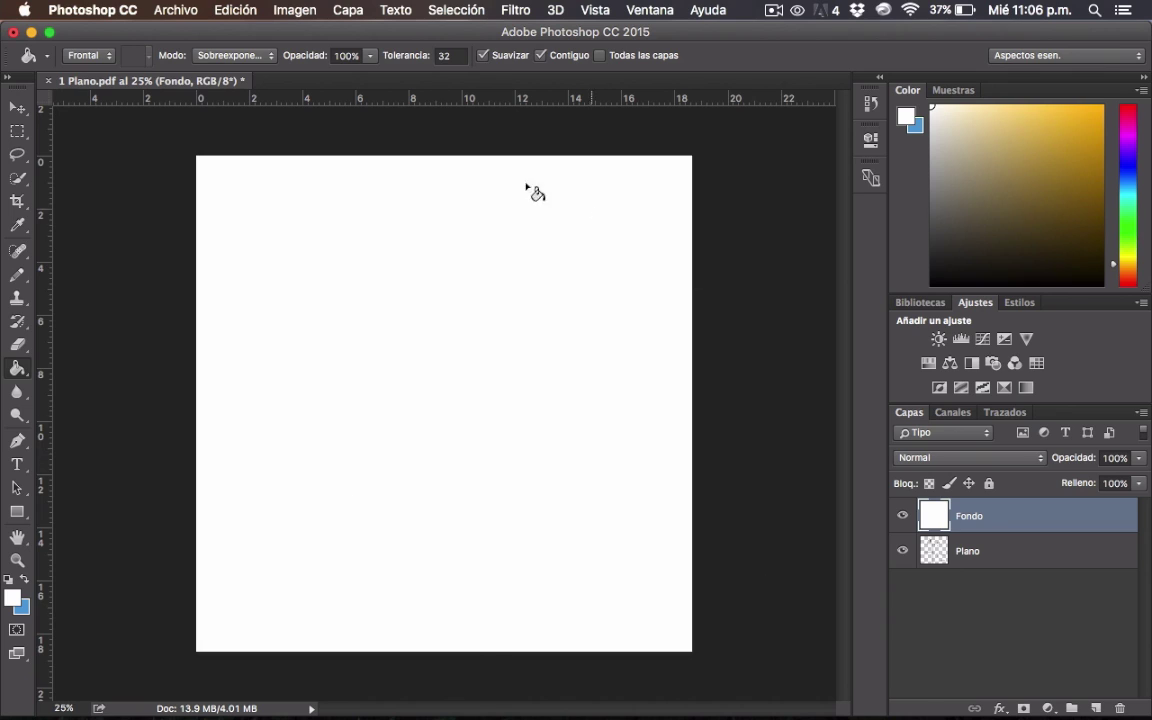
{"action": "left_click", "coordinate": [18, 106]}
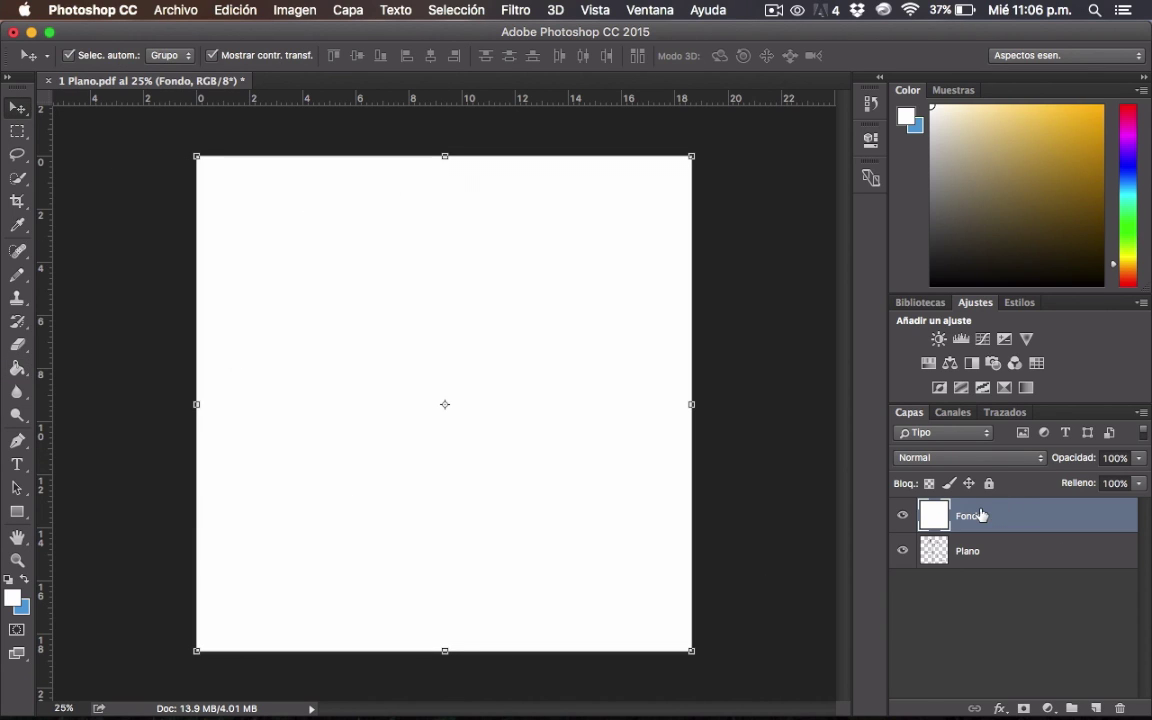
- Move Fondo below Plano and zoom in and out to check the plan over white
{"action": "left_click_drag", "start_coordinate": [978, 521], "coordinate": [964, 590]}
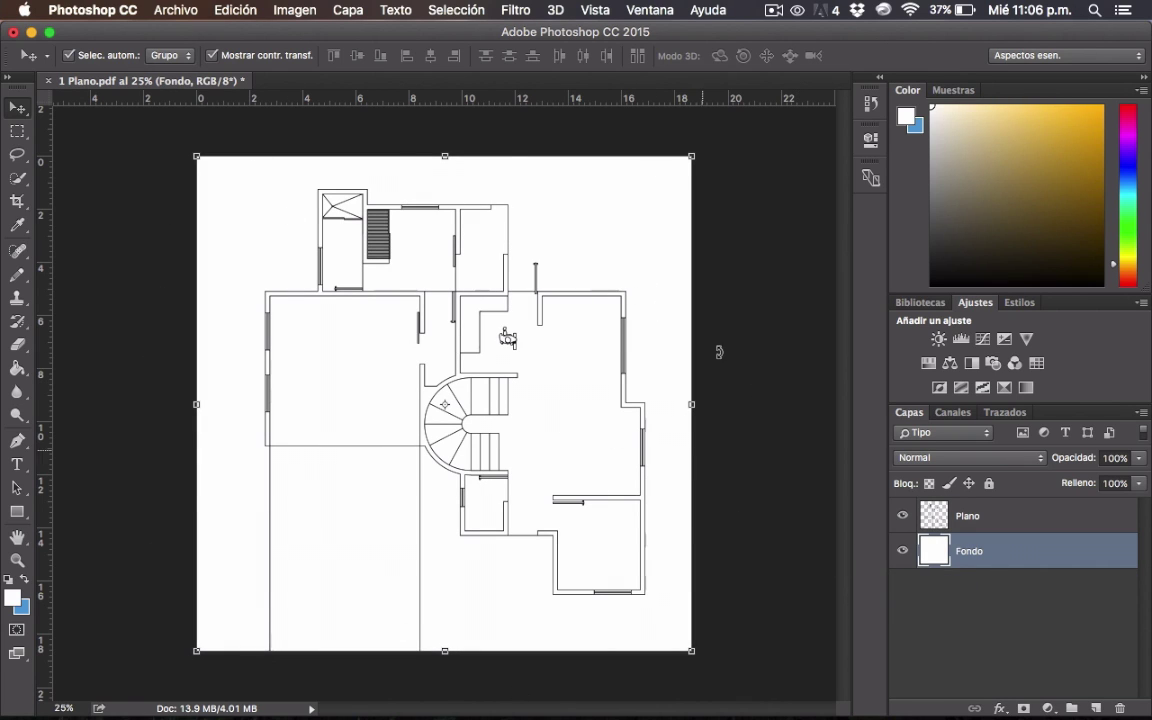
{"action": "scroll", "coordinate": [453, 362], "scroll_direction": "up", "scroll_amount": 1}
{"action": "scroll", "coordinate": [453, 362], "scroll_direction": "up", "scroll_amount": 3}
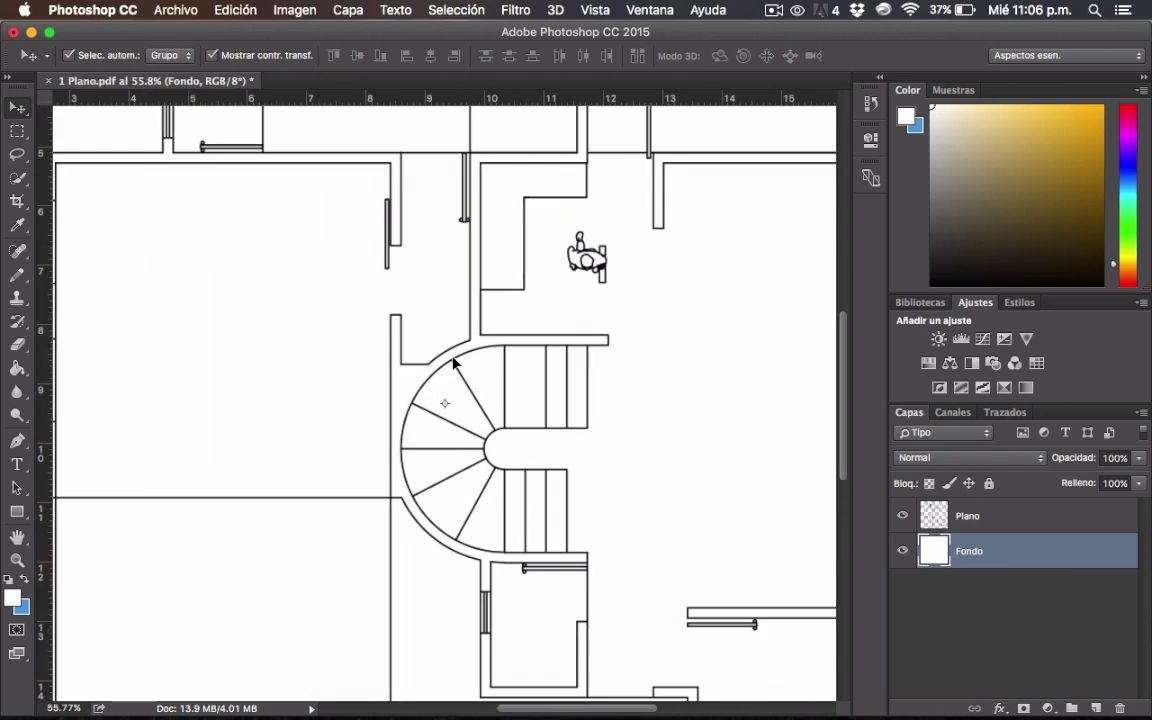
{"action": "scroll", "coordinate": [453, 362], "scroll_direction": "up", "scroll_amount": 1}
{"action": "scroll", "coordinate": [453, 362], "scroll_direction": "down", "scroll_amount": 5}
{"action": "scroll", "coordinate": [453, 362], "scroll_direction": "down", "scroll_amount": 3}
{"action": "scroll", "coordinate": [453, 365], "scroll_direction": "down", "scroll_amount": 2}
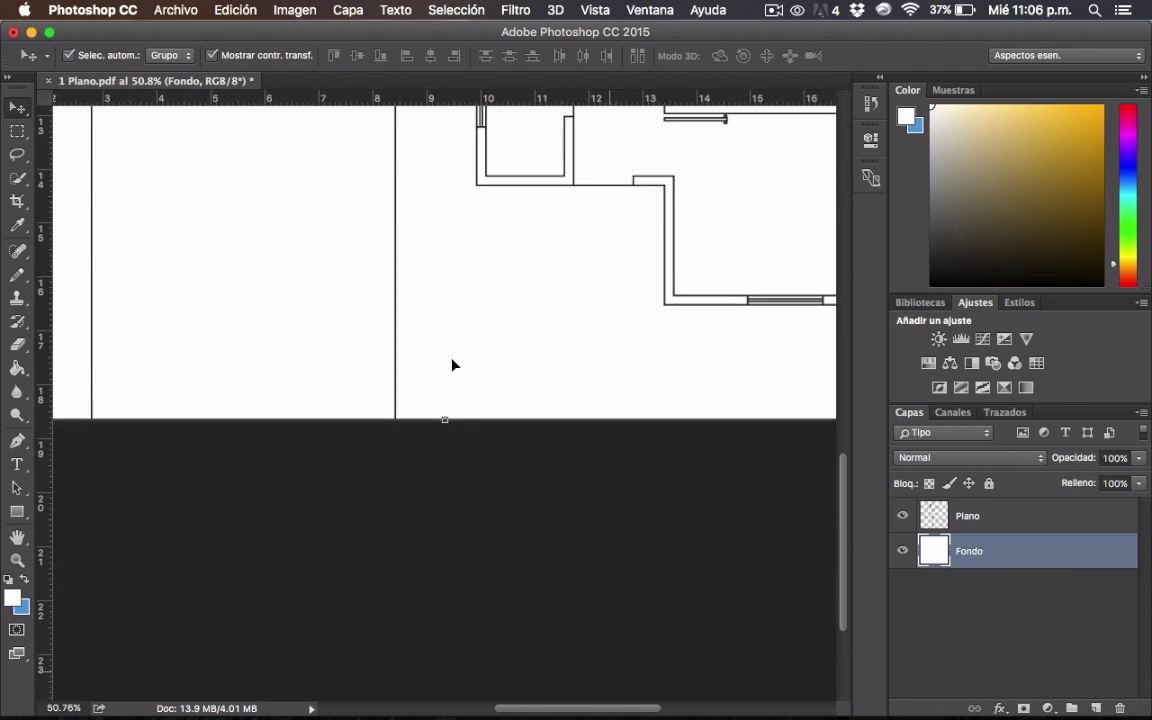
{"action": "scroll", "coordinate": [453, 365], "scroll_direction": "up", "scroll_amount": 5}
{"action": "scroll", "coordinate": [453, 365], "scroll_direction": "up", "scroll_amount": 3}
{"action": "scroll", "coordinate": [453, 383], "scroll_direction": "down", "scroll_amount": 1}
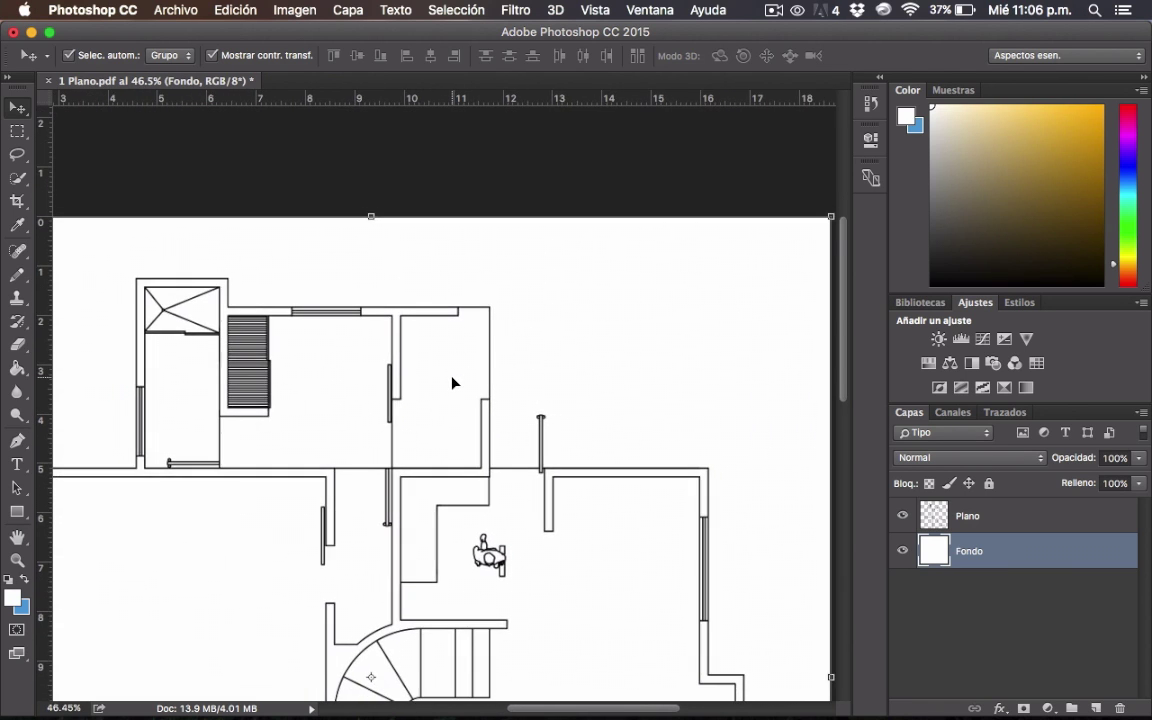
{"action": "scroll", "coordinate": [453, 383], "scroll_direction": "down", "scroll_amount": 3}
{"action": "scroll", "coordinate": [453, 383], "scroll_direction": "down", "scroll_amount": 1}
{"action": "scroll", "coordinate": [453, 383], "scroll_direction": "down", "scroll_amount": 4}
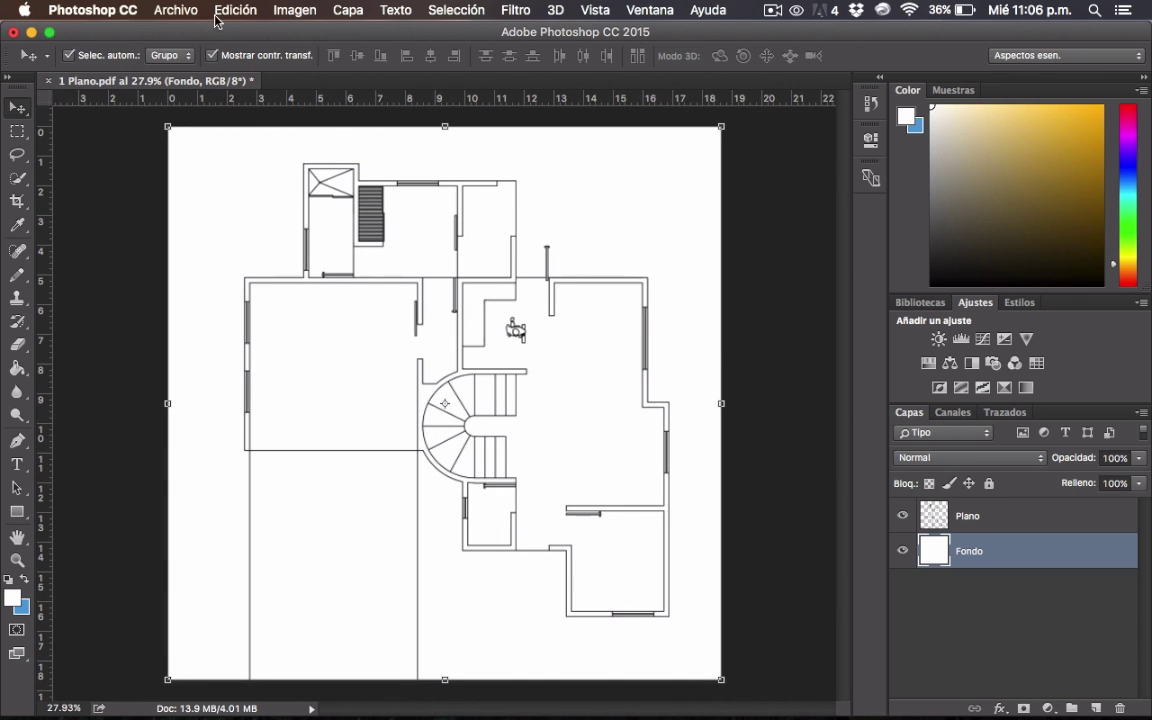
- Open 2 Mobiliario.pdf from Descargas with default PDF import settings and its embedded profile
{"action": "left_click", "coordinate": [170, 9]}
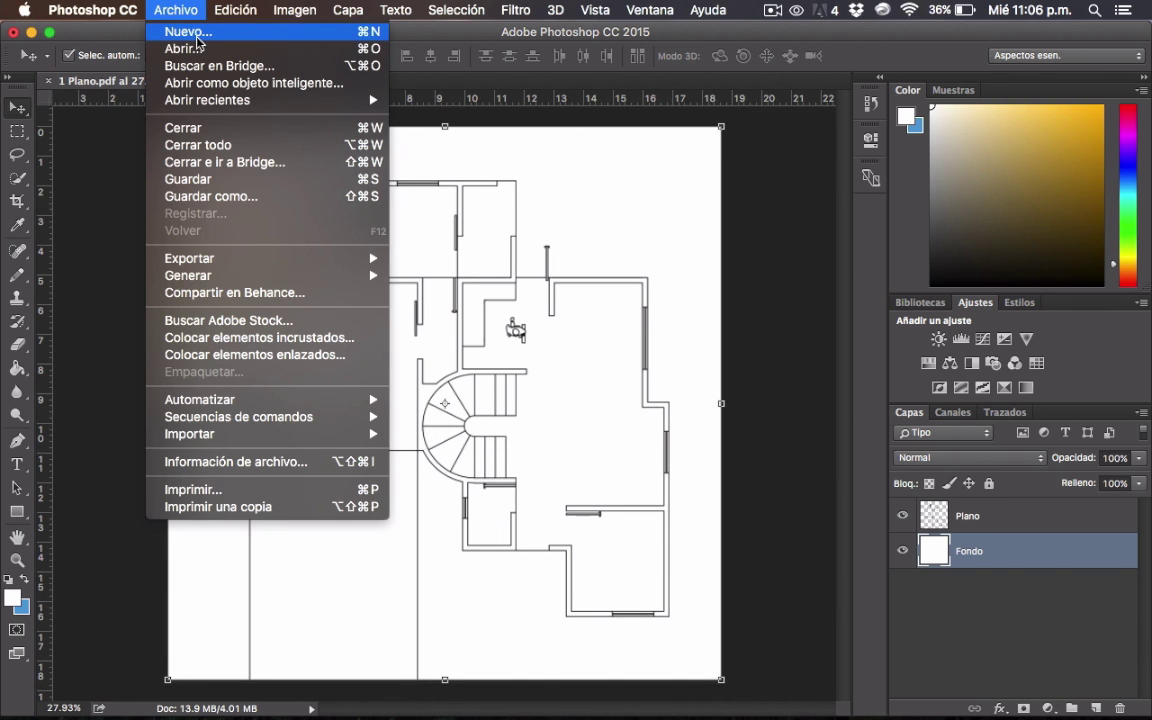
{"action": "left_click", "coordinate": [190, 48]}
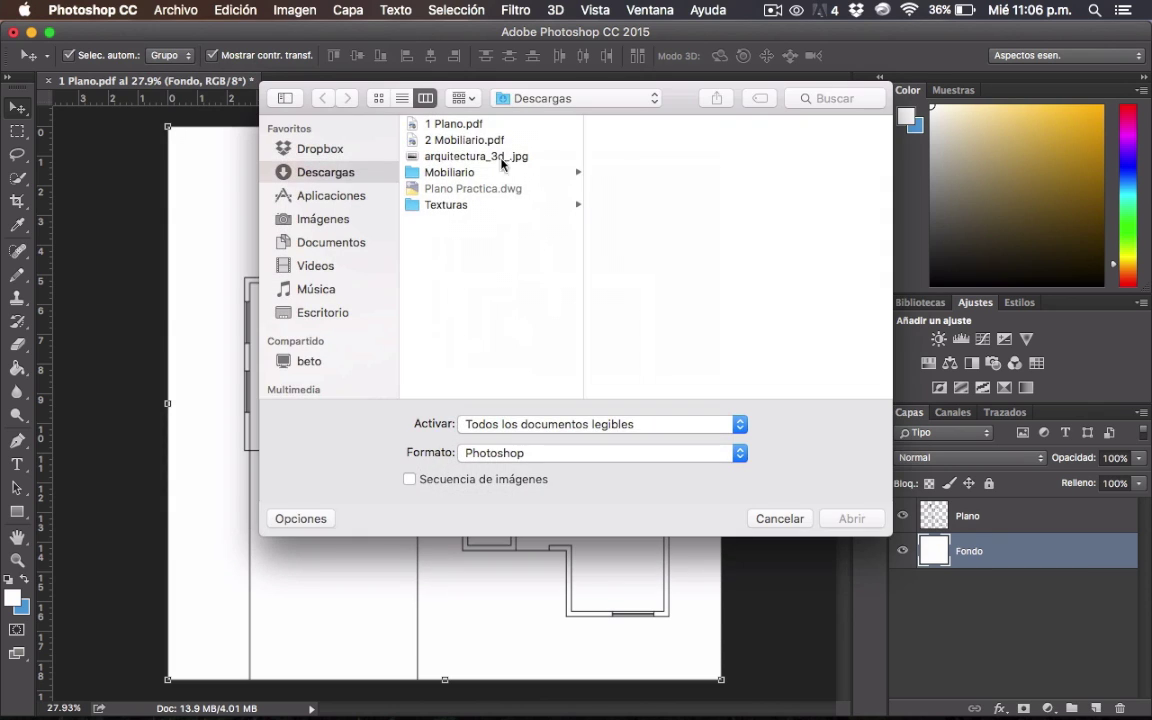
{"action": "left_click", "coordinate": [452, 141]}
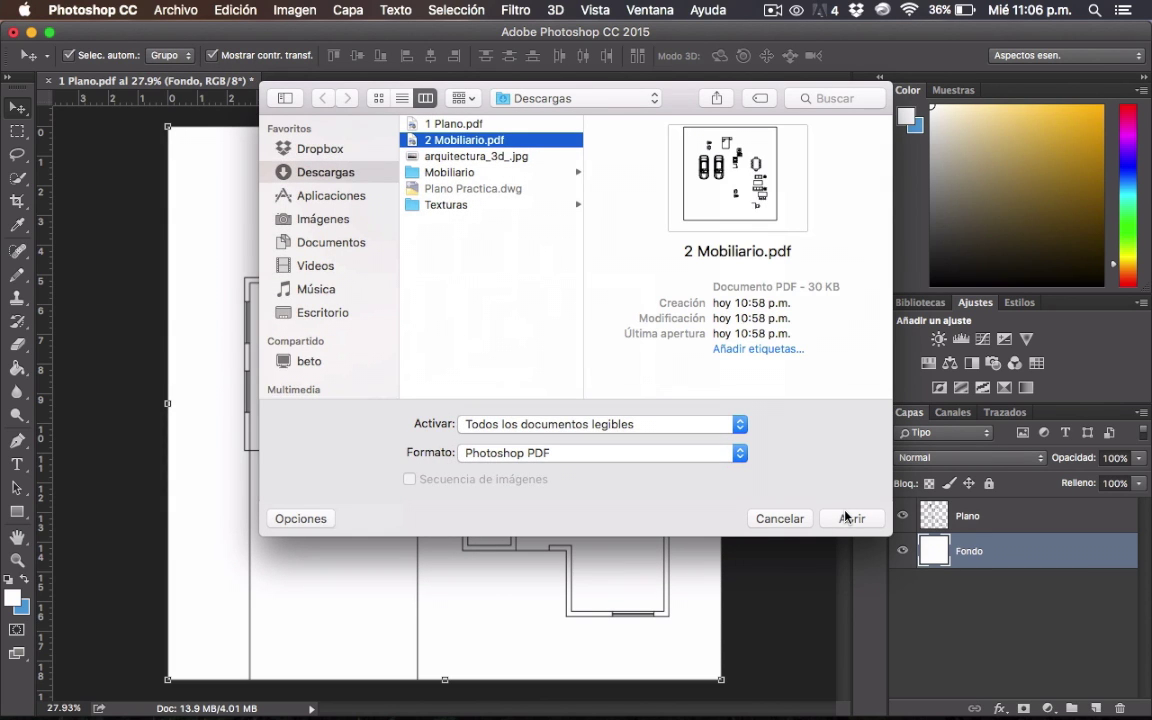
{"action": "left_click", "coordinate": [848, 518]}
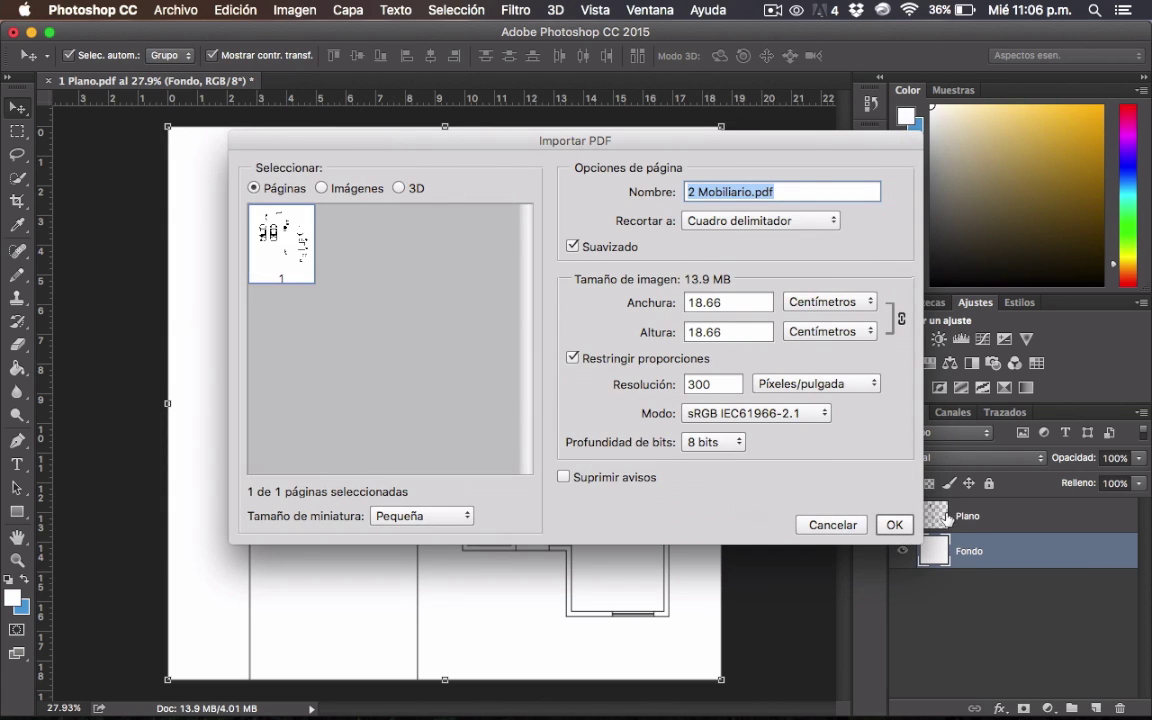
{"action": "left_click", "coordinate": [893, 521]}
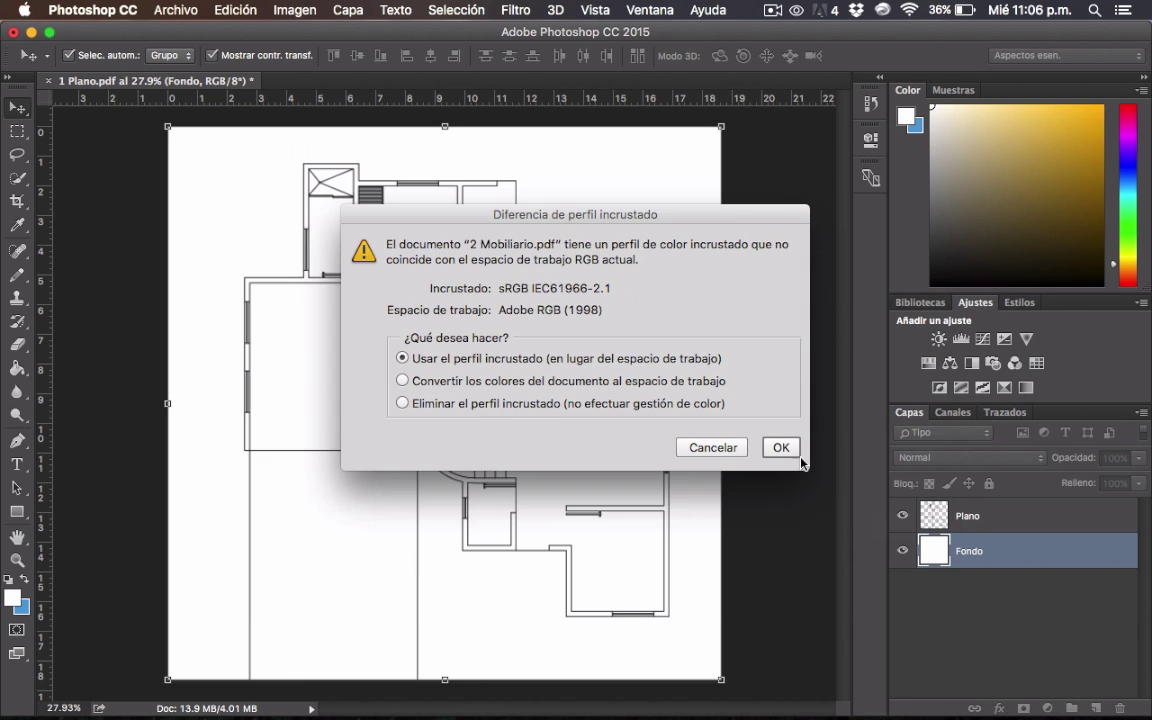
{"action": "left_click", "coordinate": [778, 449]}
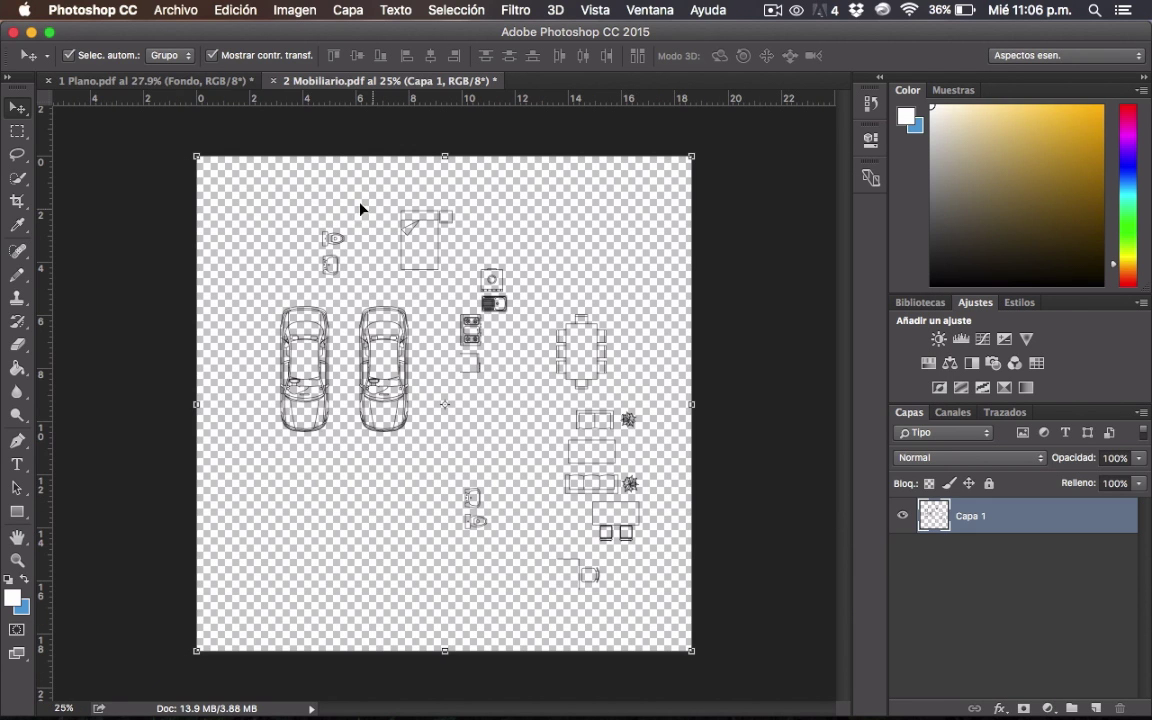
- Select the whole furniture canvas with the Rectangular Marquee
{"action": "left_click", "coordinate": [17, 131]}
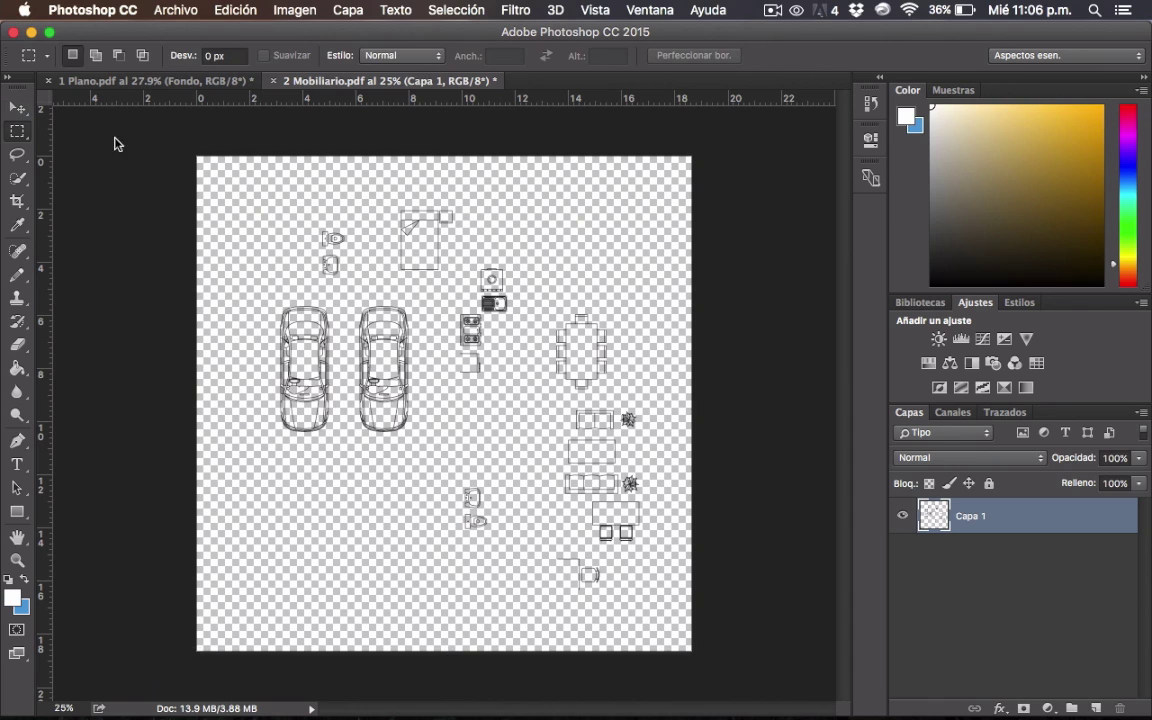
{"action": "left_click_drag", "start_coordinate": [196, 152], "coordinate": [738, 694]}
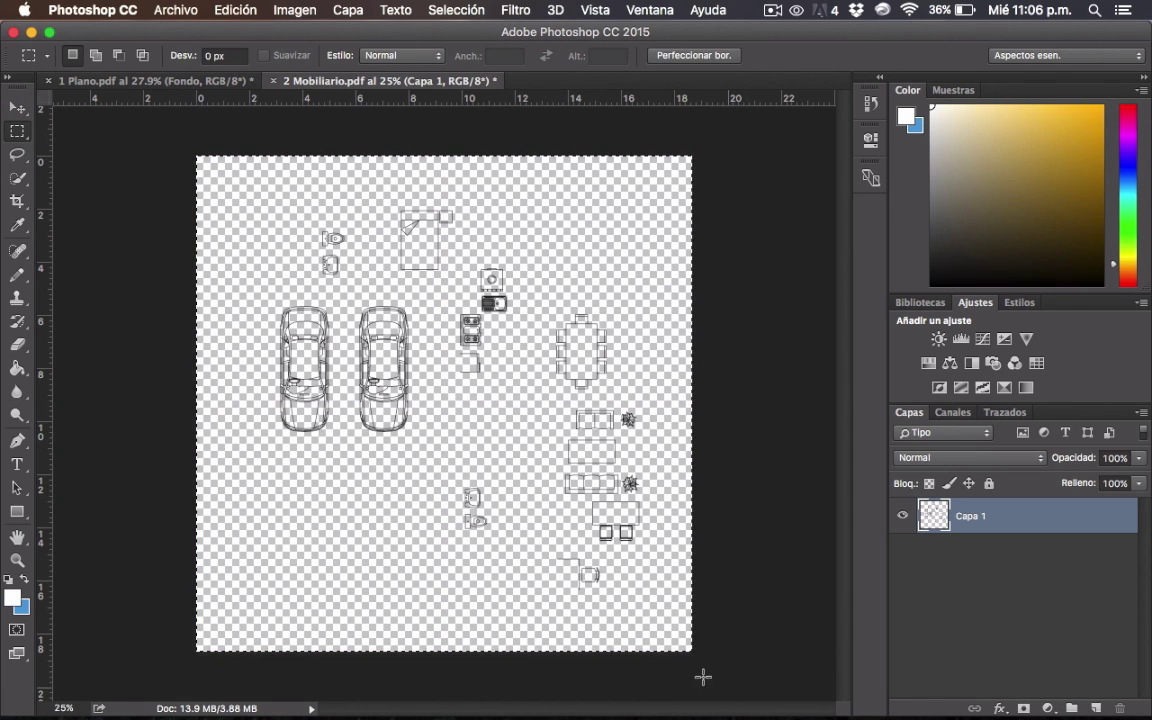
{"action": "left_click", "coordinate": [16, 108]}
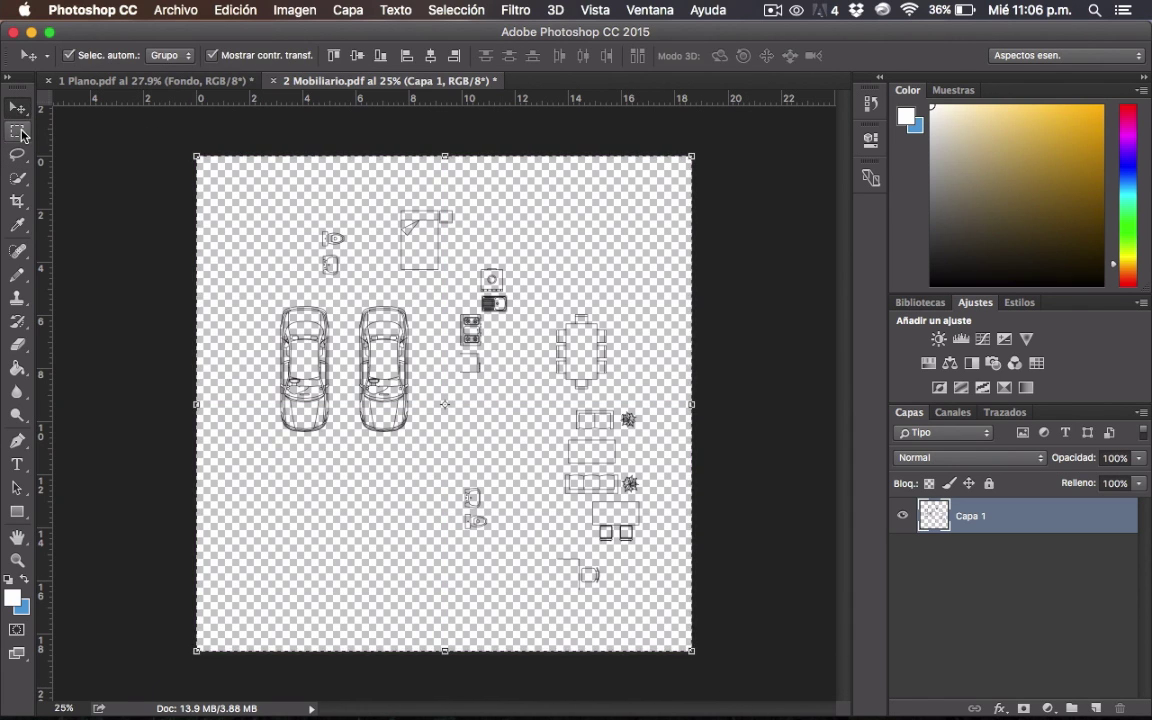
{"action": "left_click", "coordinate": [20, 134]}
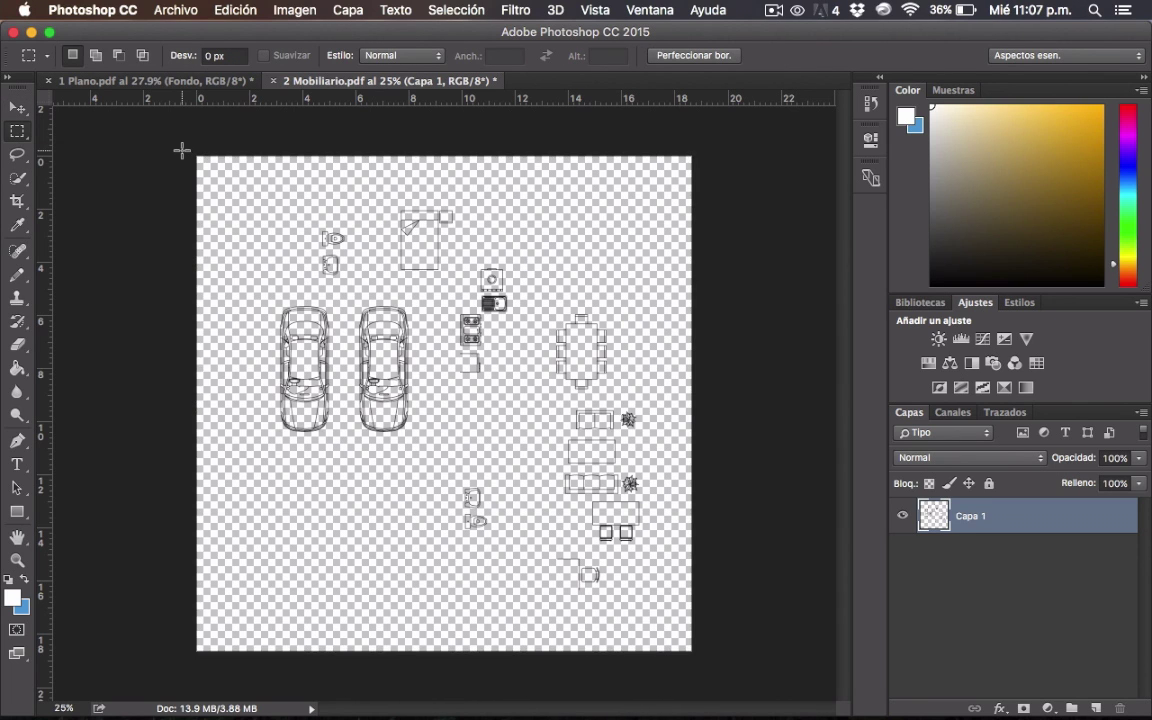
{"action": "left_click_drag", "start_coordinate": [198, 158], "coordinate": [699, 663]}
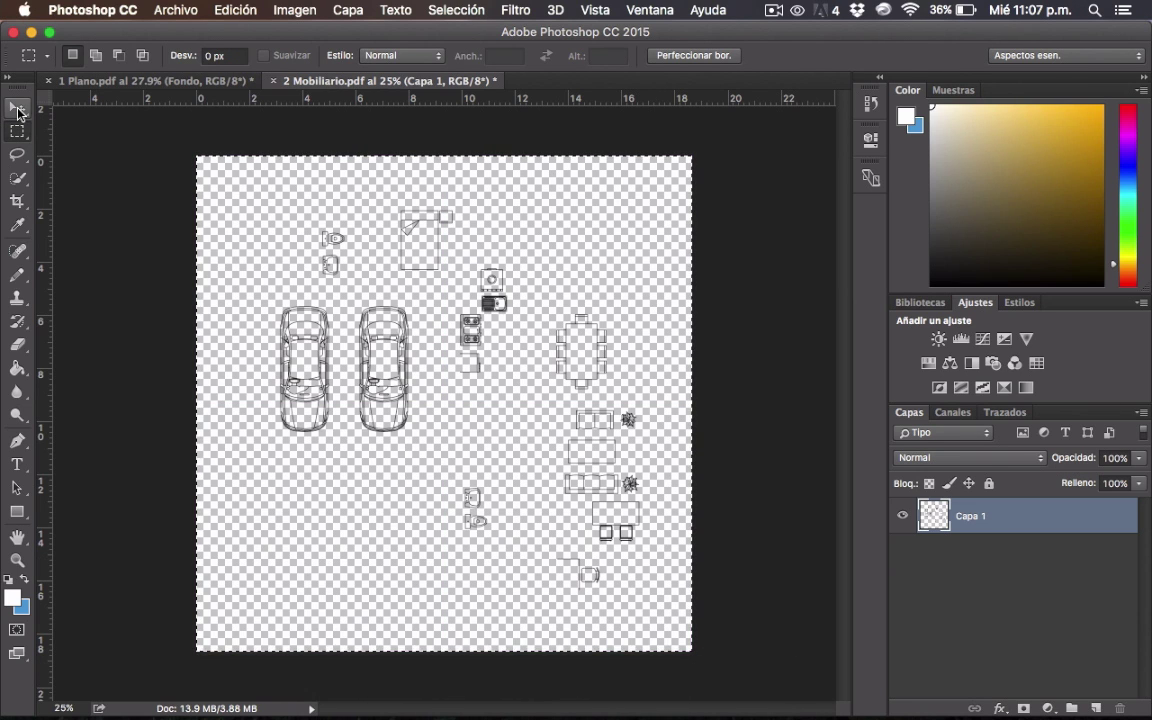
{"action": "left_click", "coordinate": [17, 108]}
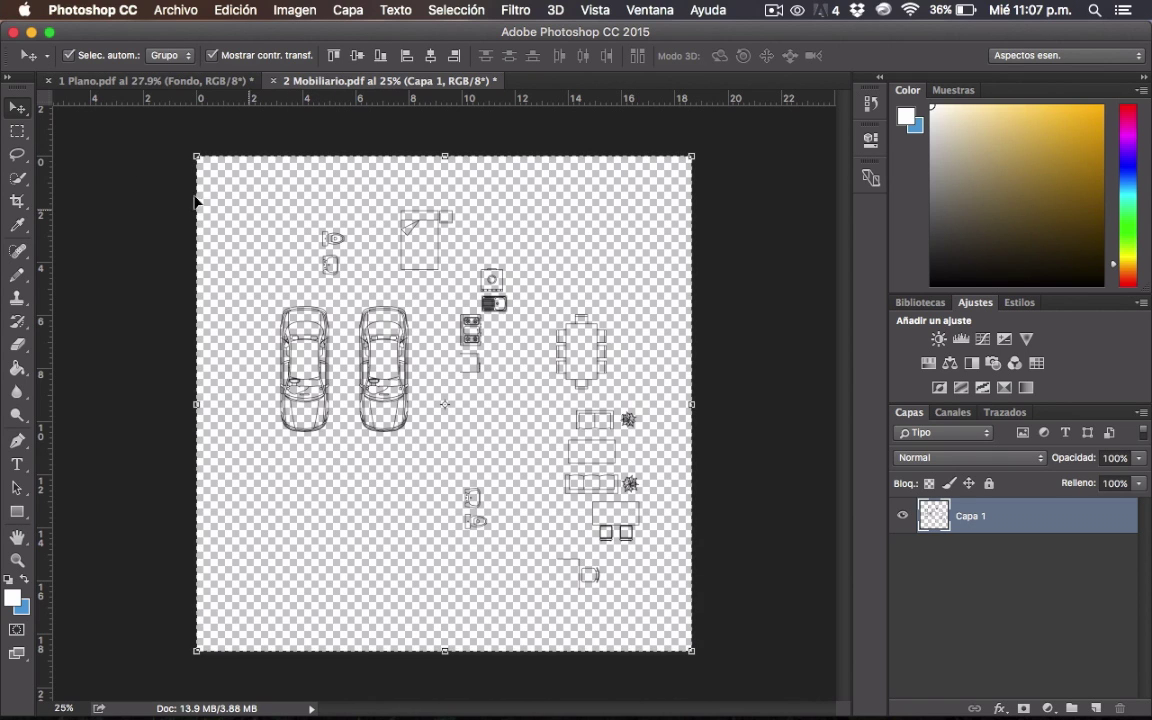
{"action": "left_click", "coordinate": [17, 131]}
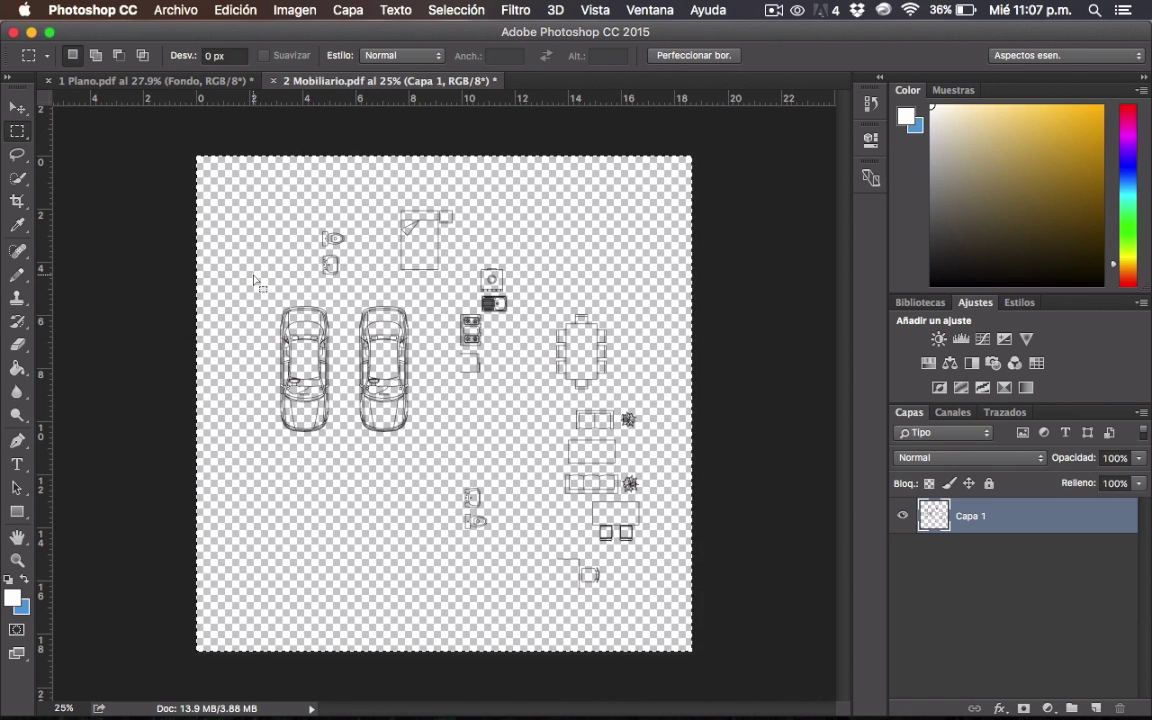
- Copy the furniture selection and switch to the 1 Plano document
{"action": "key", "text": "super+c"}
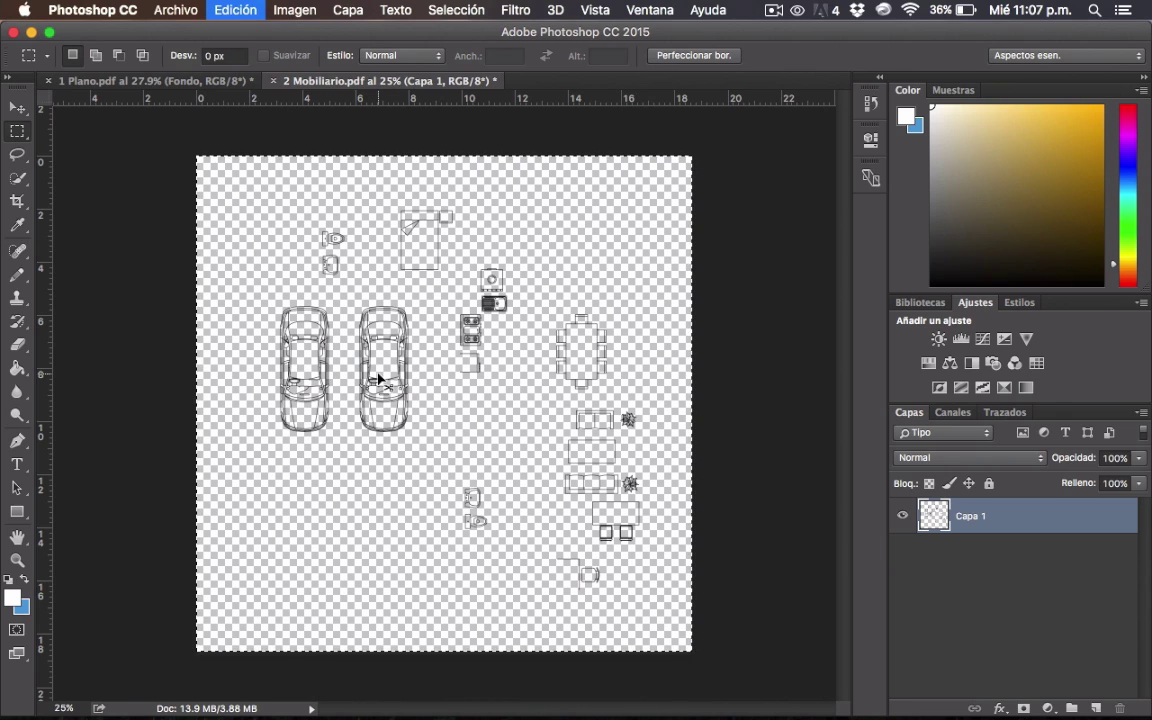
{"action": "key", "text": "super+c"}
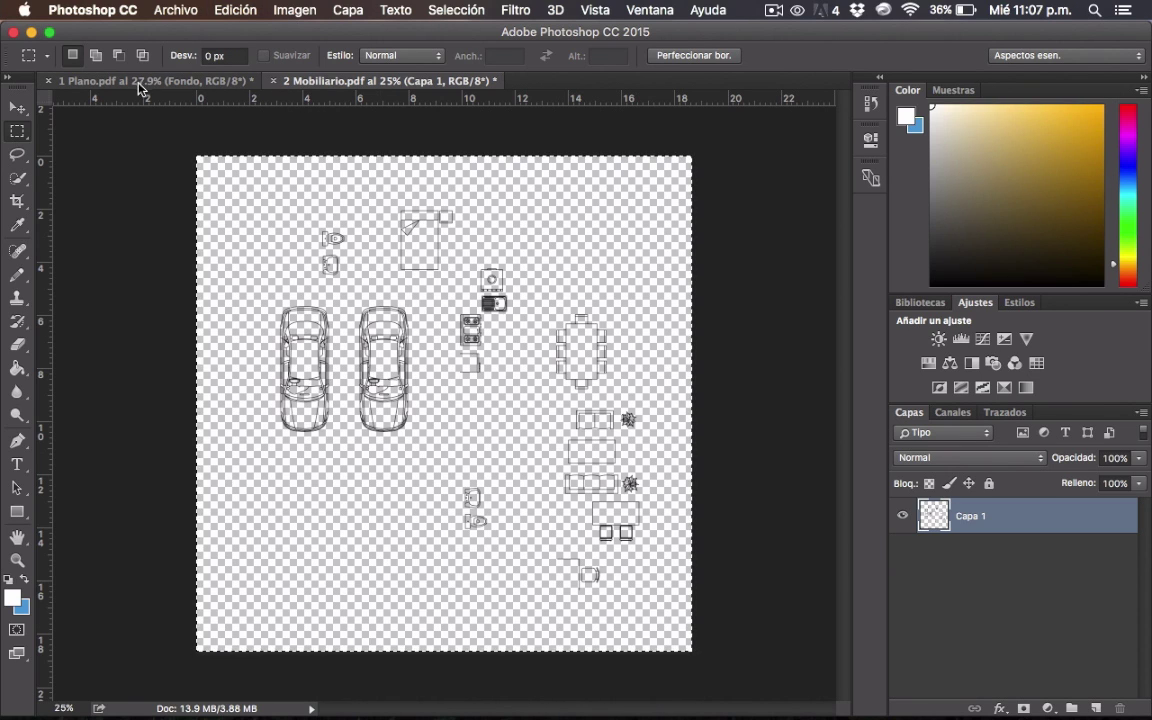
{"action": "left_click", "coordinate": [128, 80]}
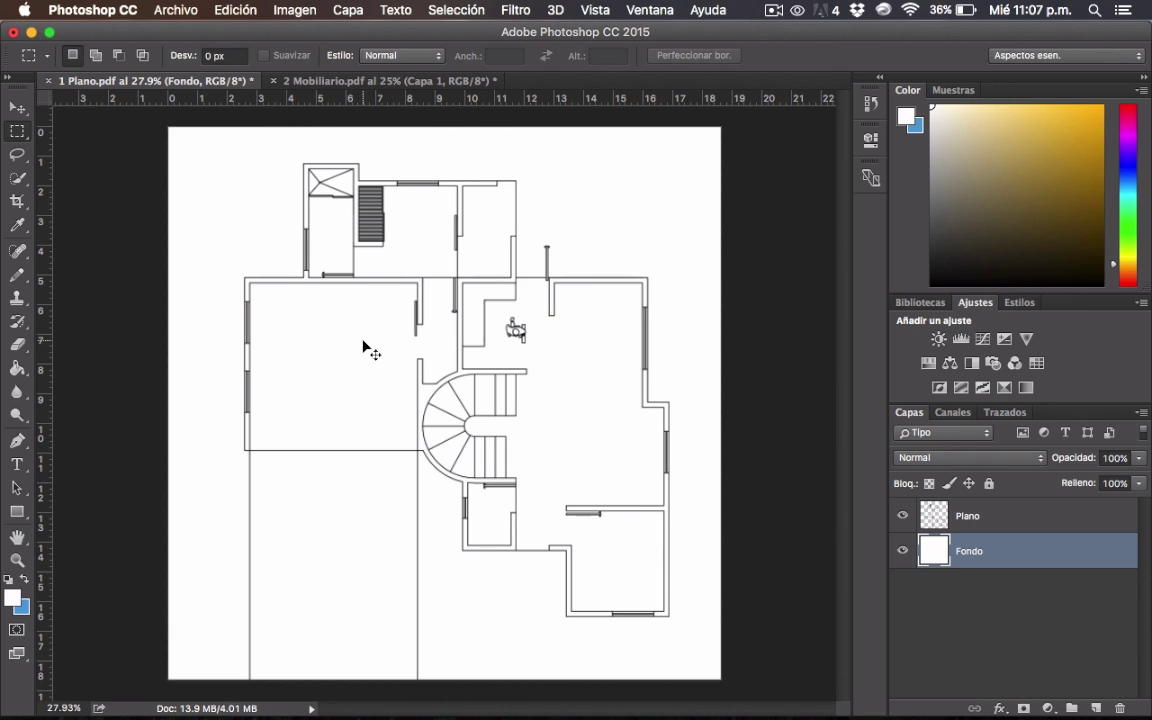
- Paste the furniture, rename the pasted Capa 1 to Mobiliario, and place it above Plano
{"action": "key", "text": "super+v"}
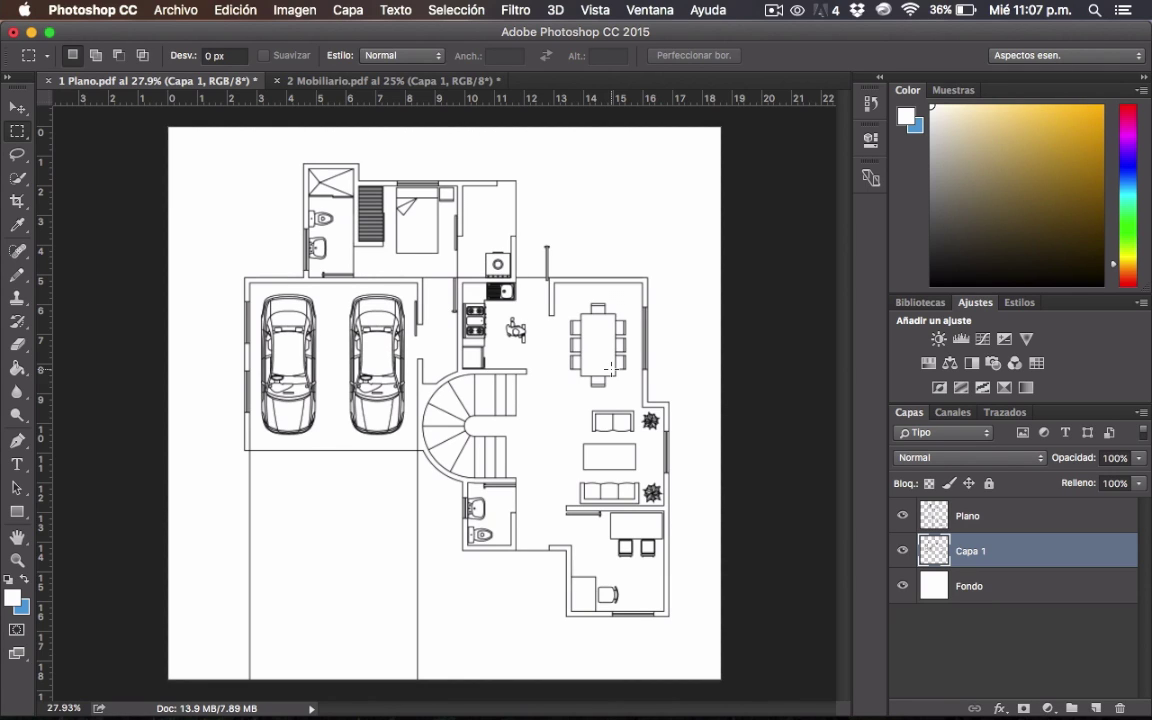
{"action": "double_click", "coordinate": [971, 552]}
{"action": "type", "text": "Mo"}
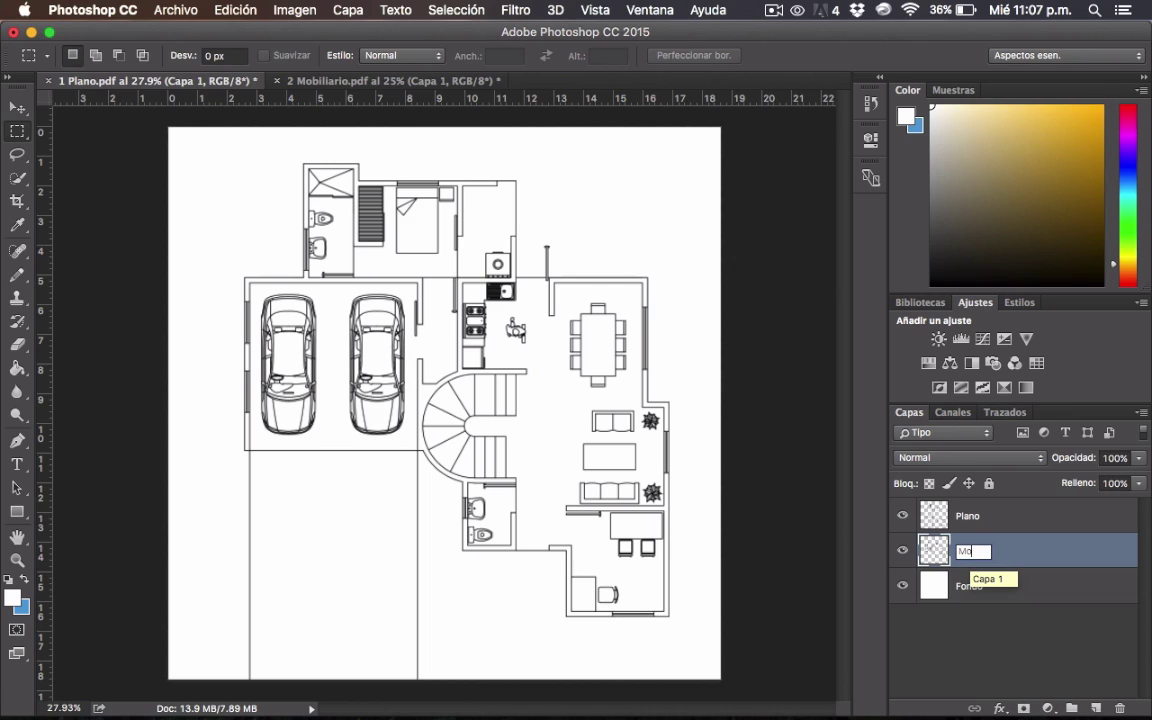
{"action": "type", "text": "biliario"}
{"action": "key", "text": "Return"}
{"action": "left_click_drag", "start_coordinate": [1000, 556], "coordinate": [1000, 509]}
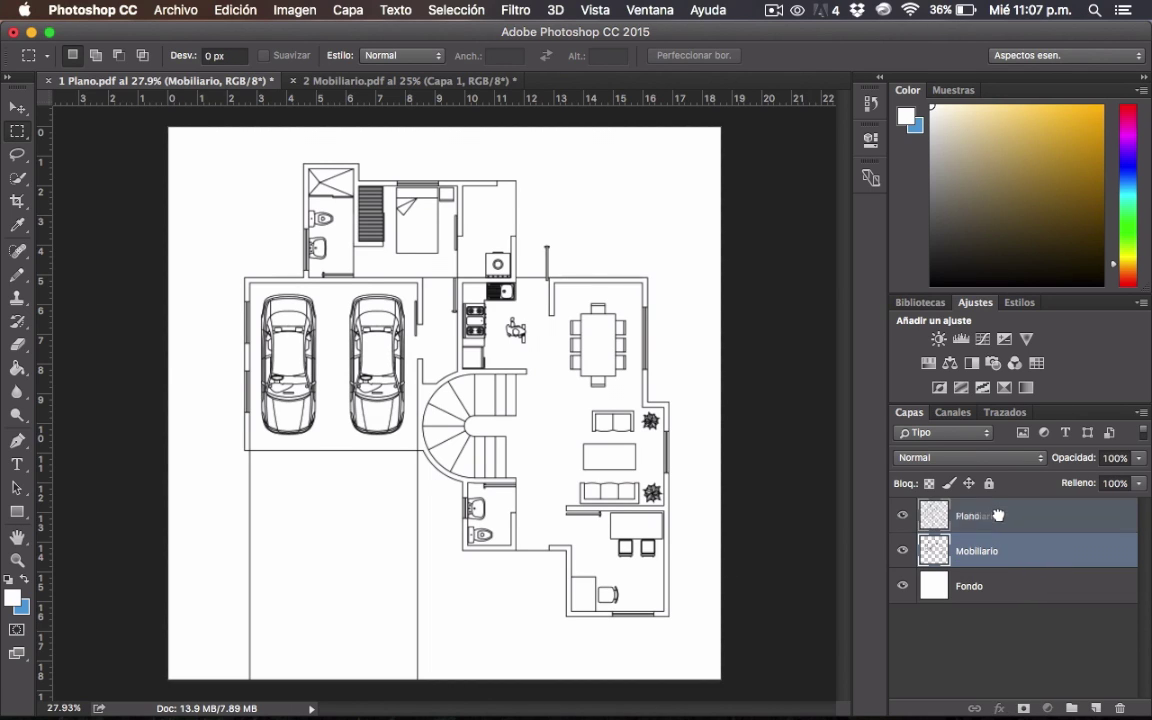